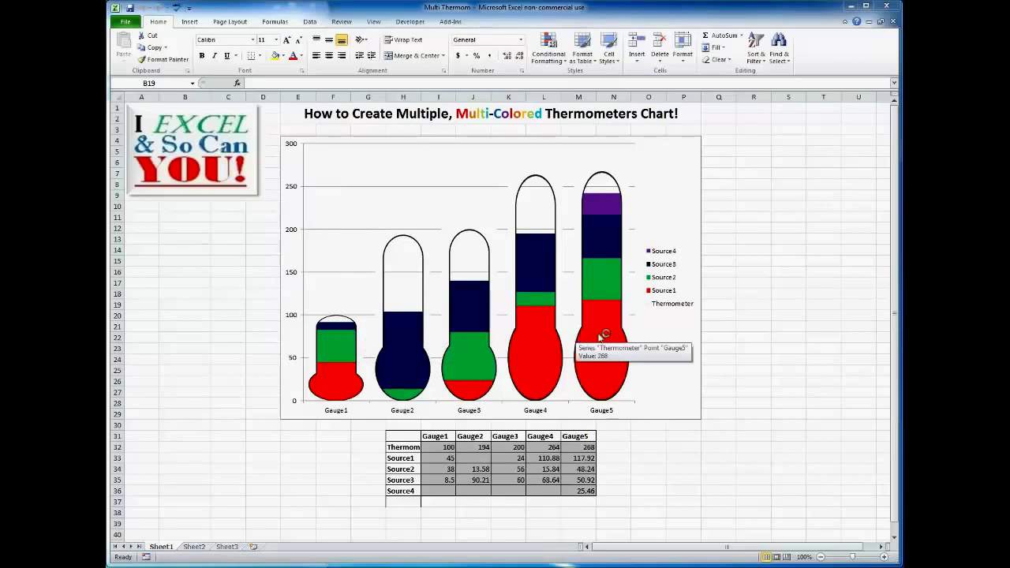
Step: Look over the gauge data table under the chart, then clear the selection
click(599, 358)
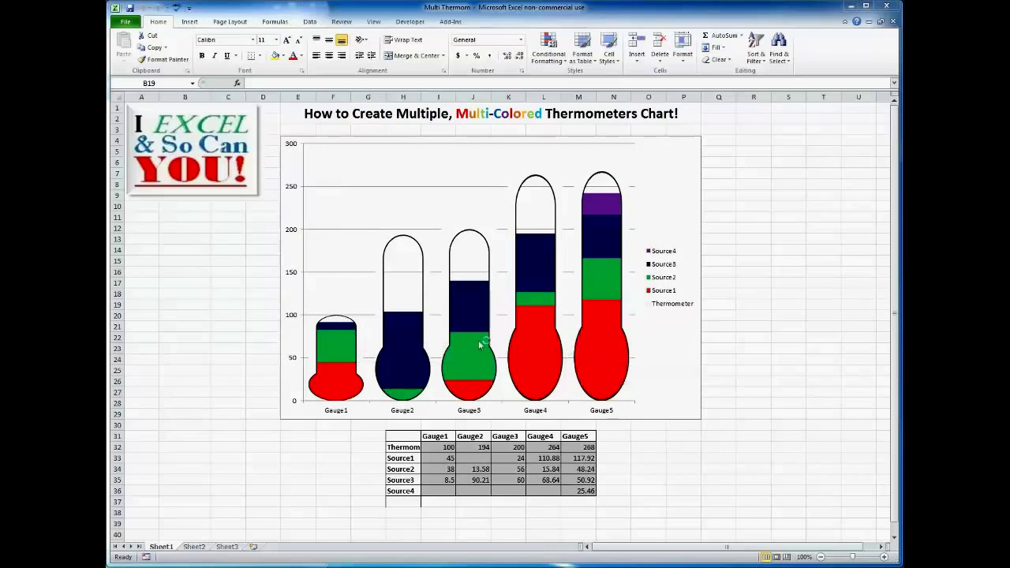
mouse_move(480, 344)
click(265, 228)
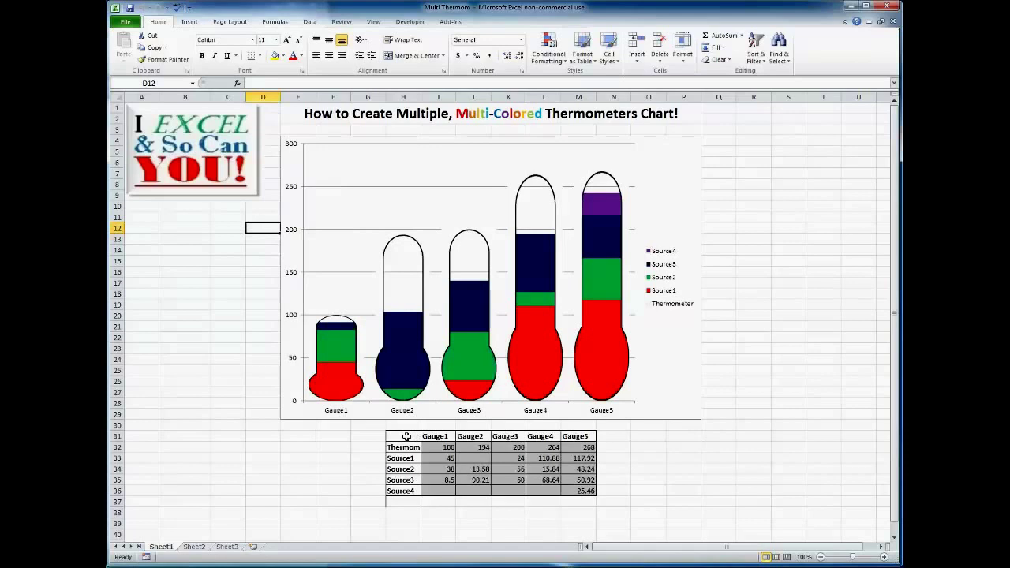
drag(405, 436, 582, 491)
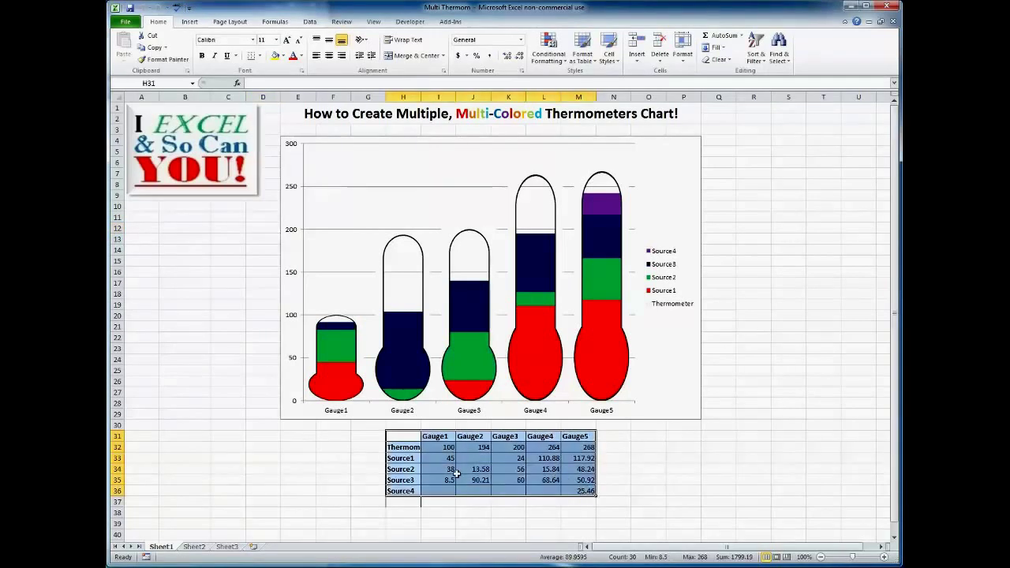
click(263, 271)
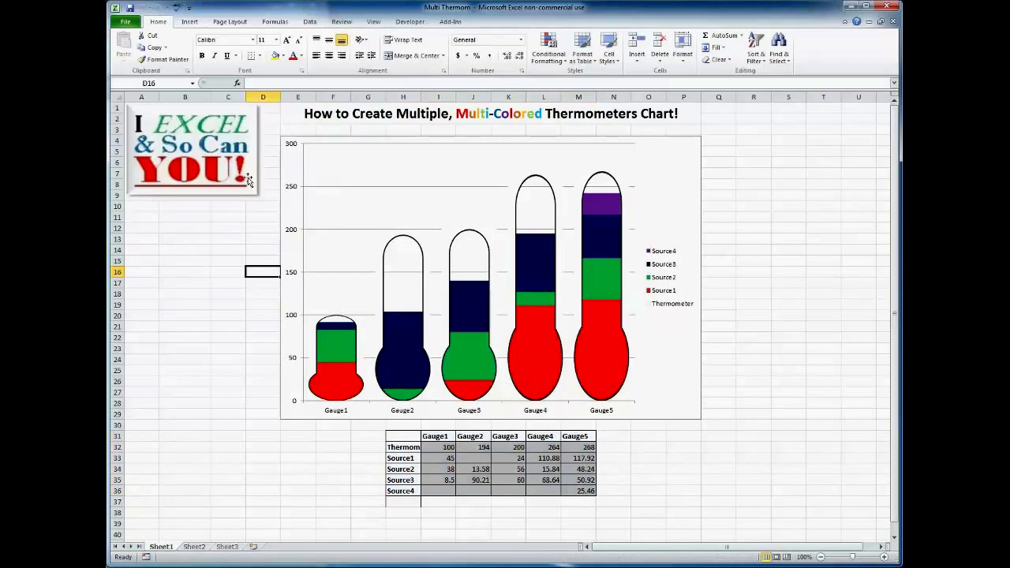
Step: Draw an Oval circle left of the chart as the thermometer bulb
click(189, 22)
click(229, 46)
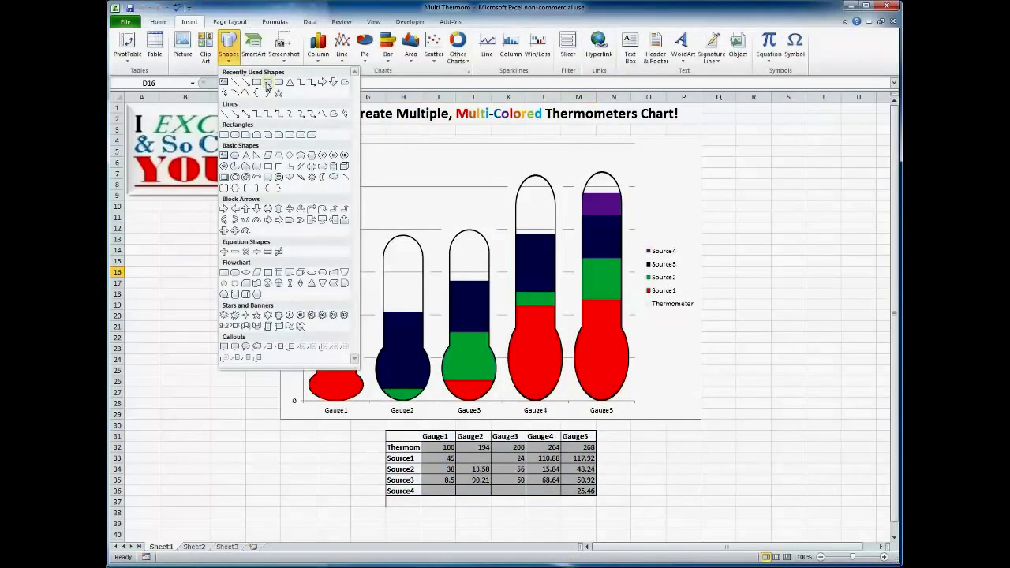
click(268, 83)
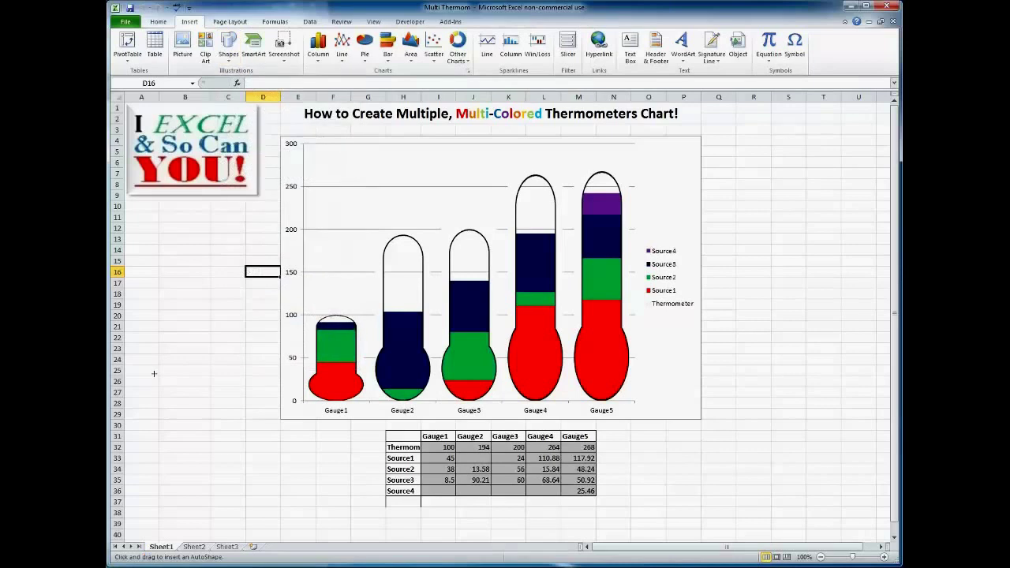
drag(156, 373, 242, 458)
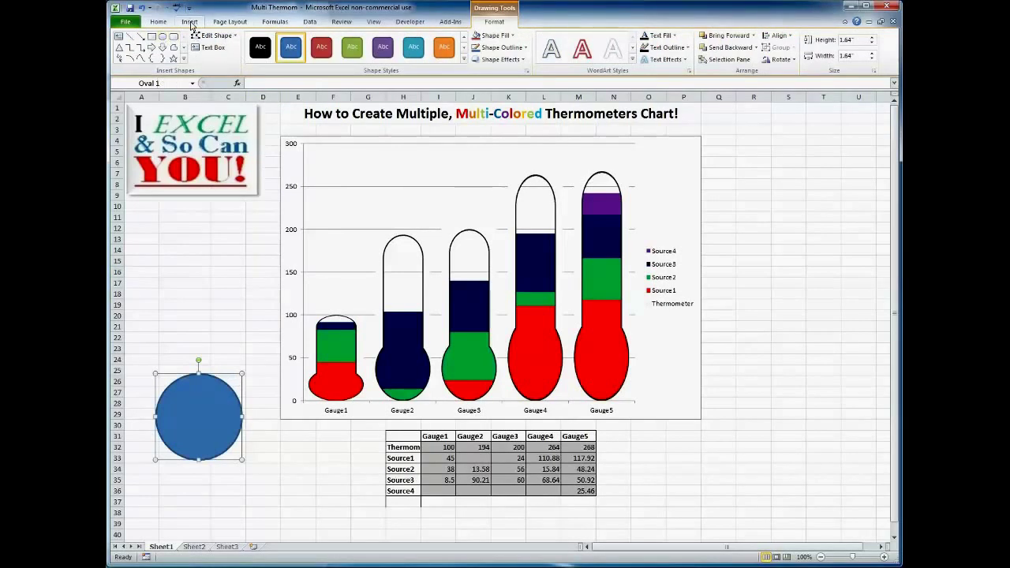
click(190, 24)
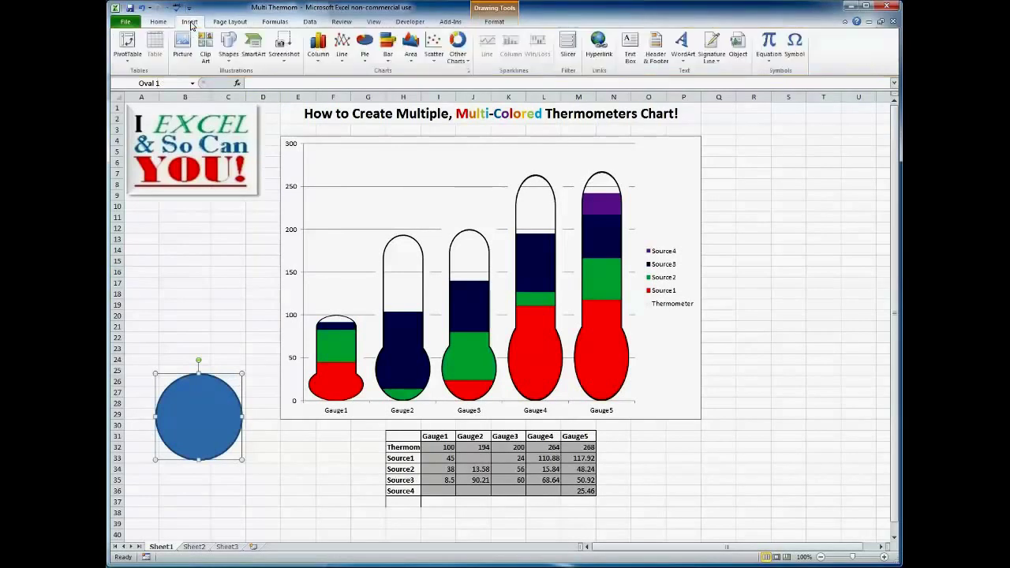
click(230, 44)
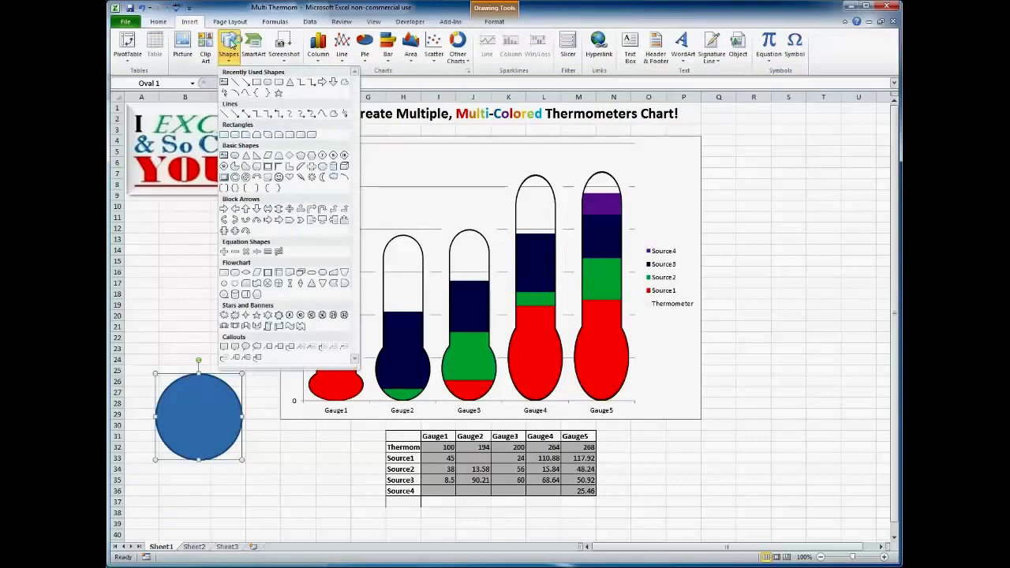
Step: Draw a tall rounded rectangle and center it on the circle as the thermometer stem
click(281, 84)
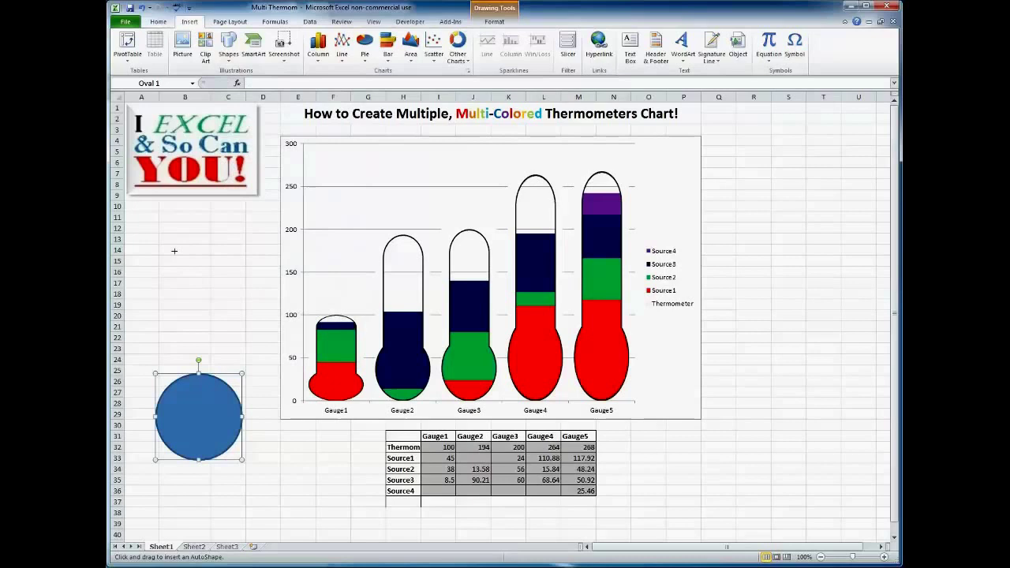
drag(169, 239, 231, 392)
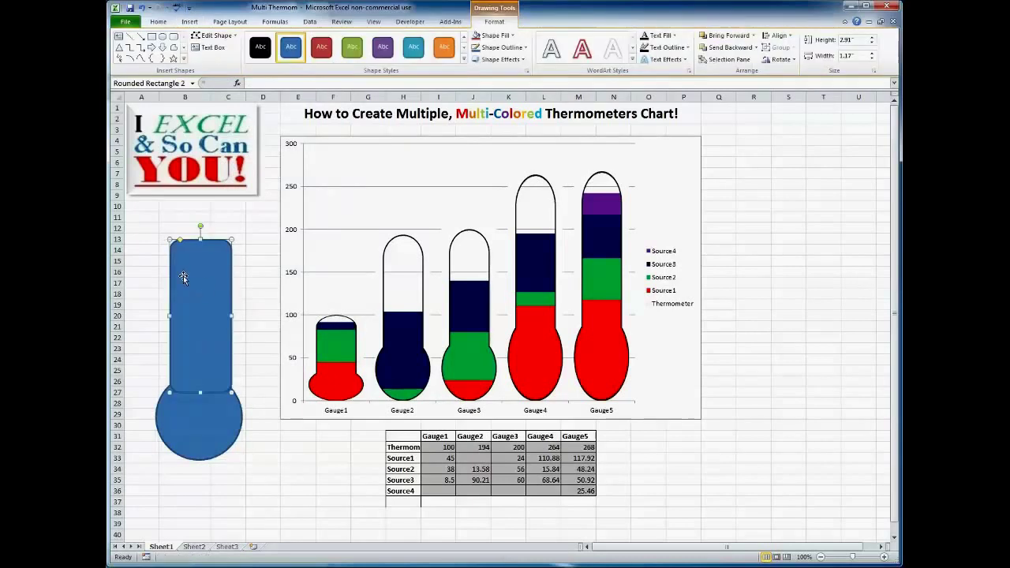
drag(204, 286, 202, 300)
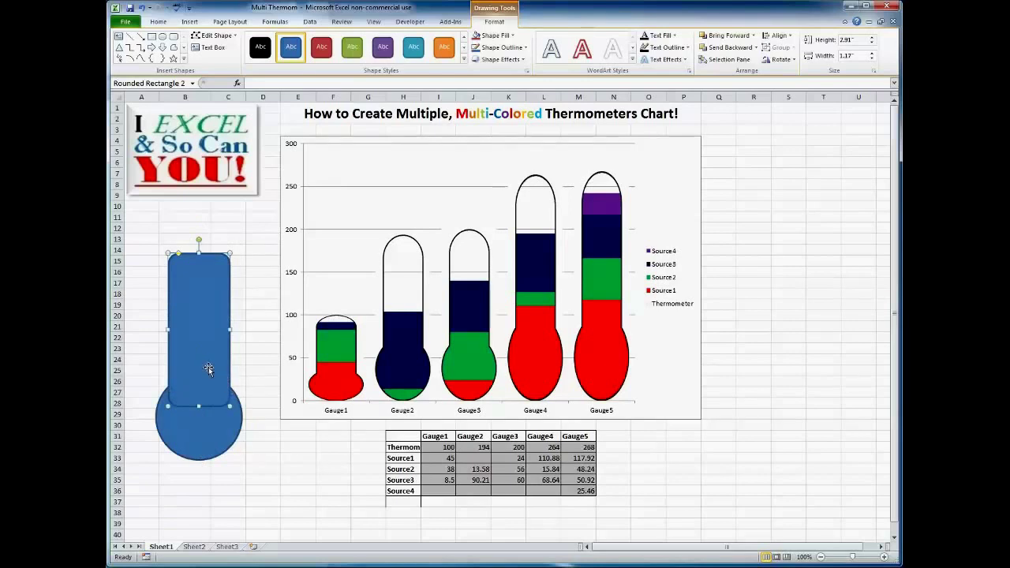
drag(207, 367, 205, 364)
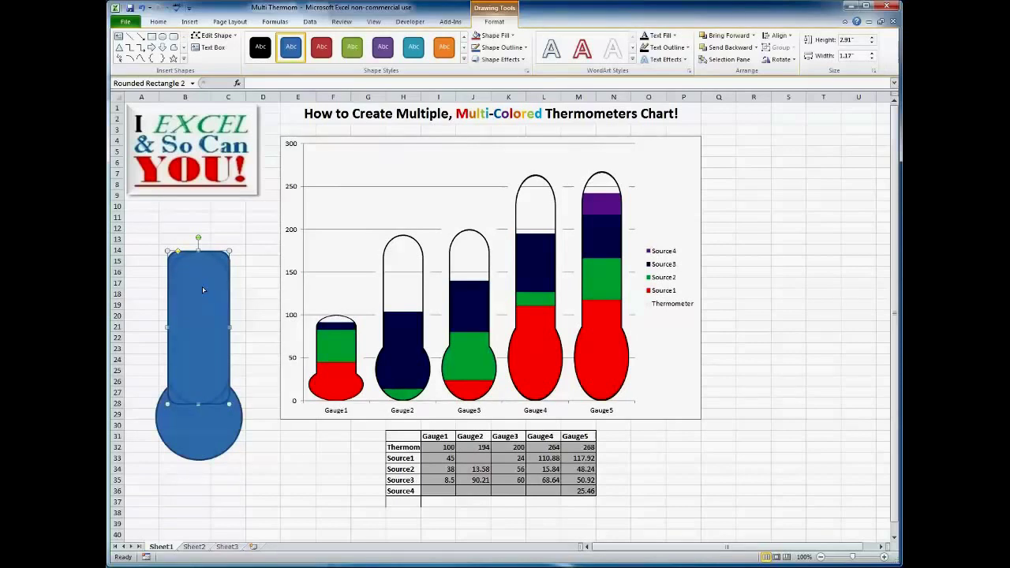
click(256, 283)
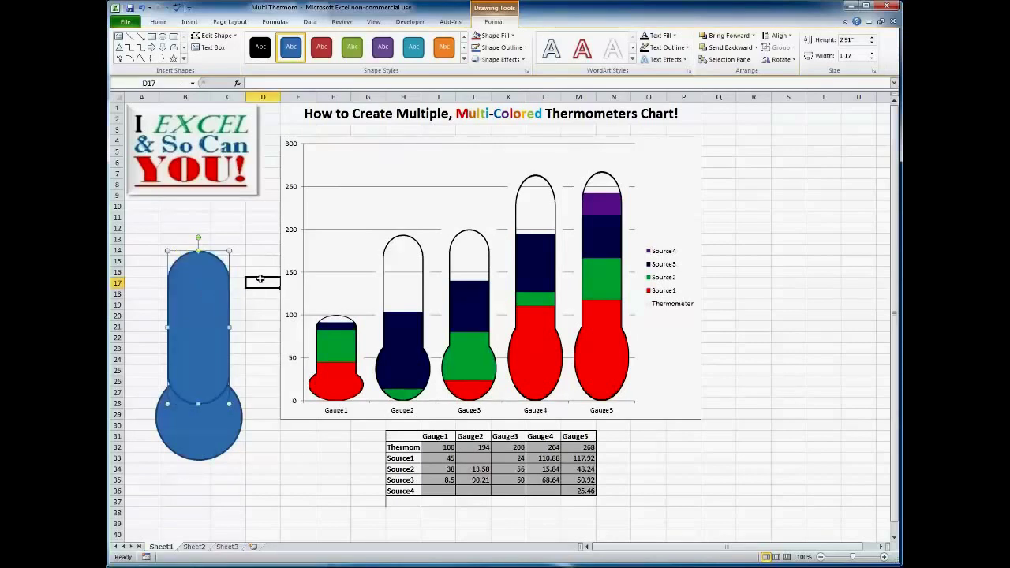
click(202, 332)
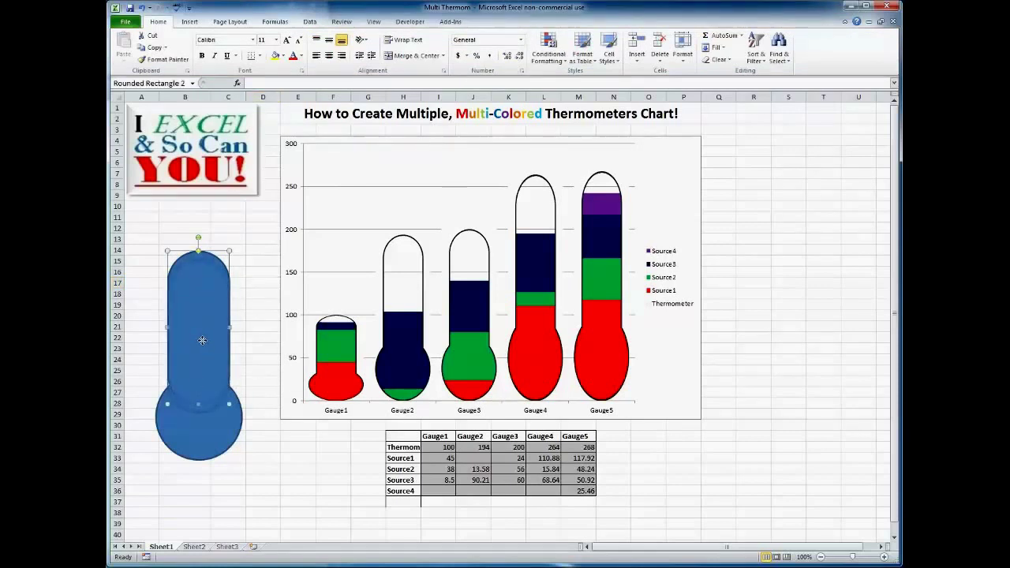
click(244, 338)
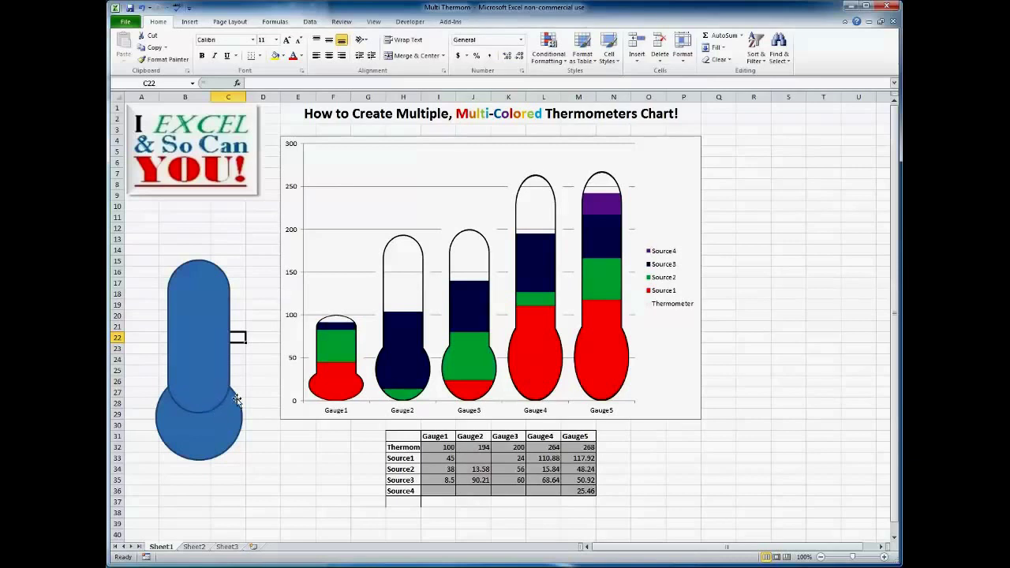
Step: Give the stem the Colored Outline – Black style, a white fill with black outline
click(197, 335)
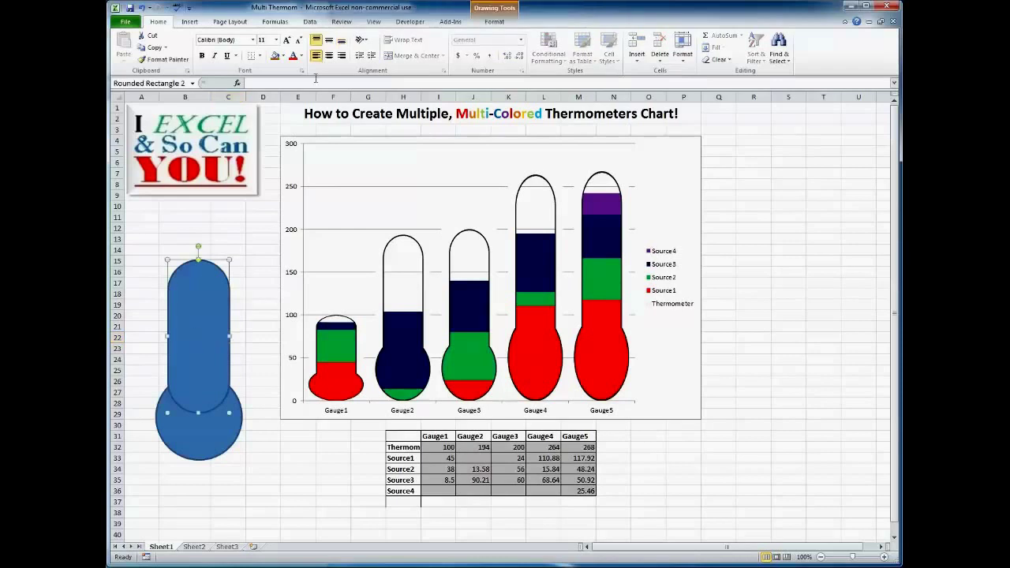
click(495, 22)
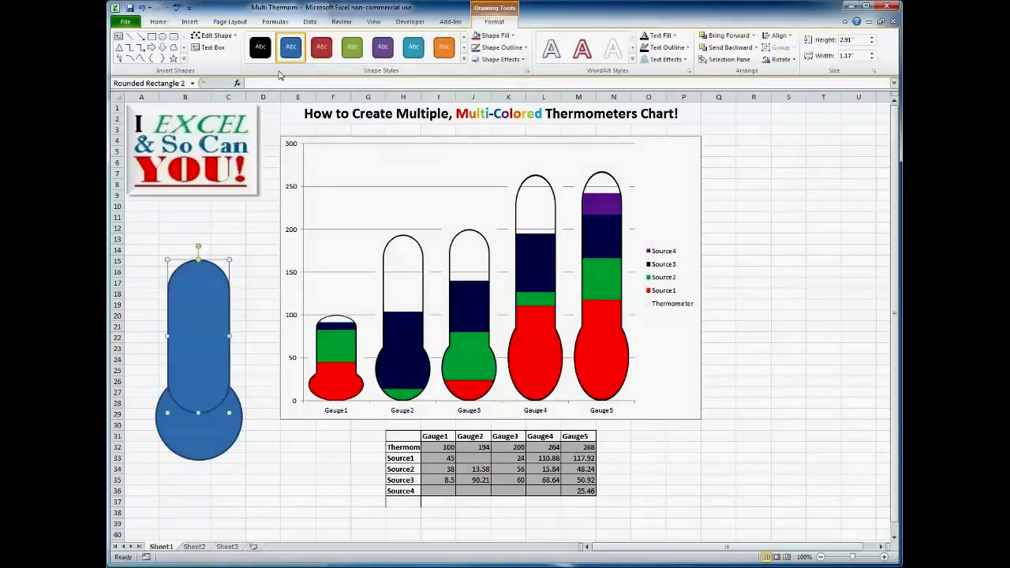
click(463, 60)
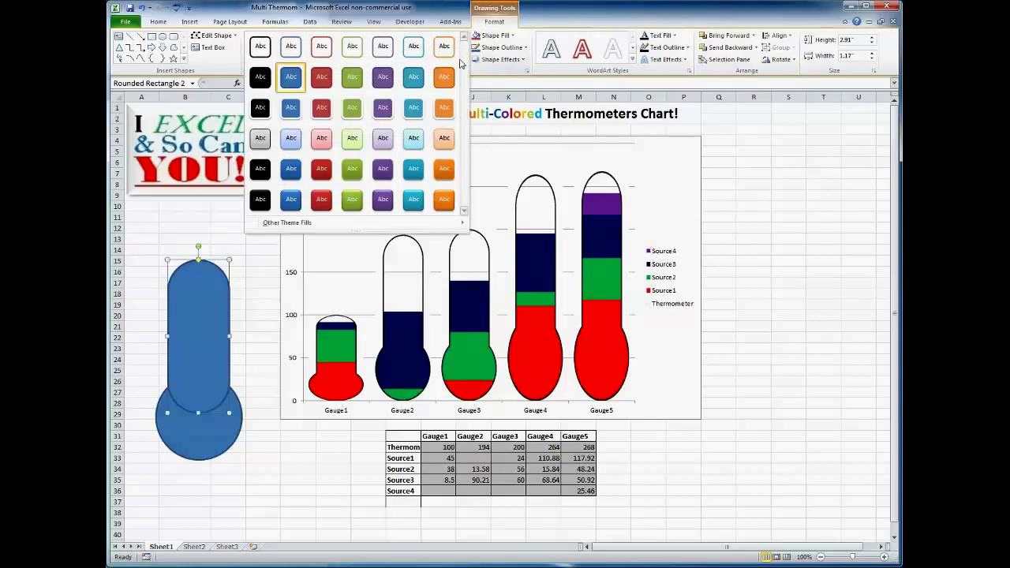
click(260, 49)
Step: Apply the same black-outline style to the bulb, then select stem and bulb together
click(214, 439)
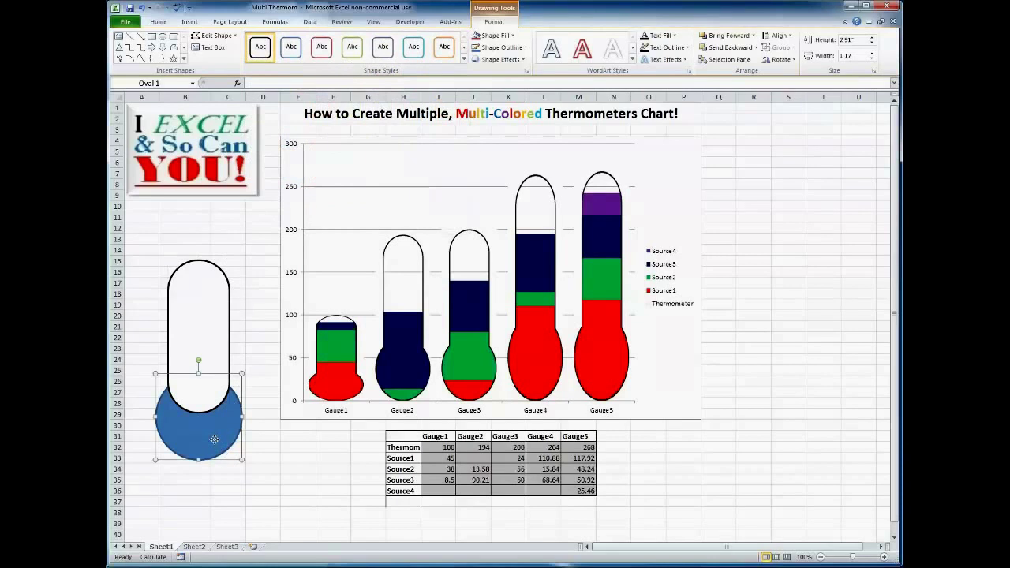
click(464, 60)
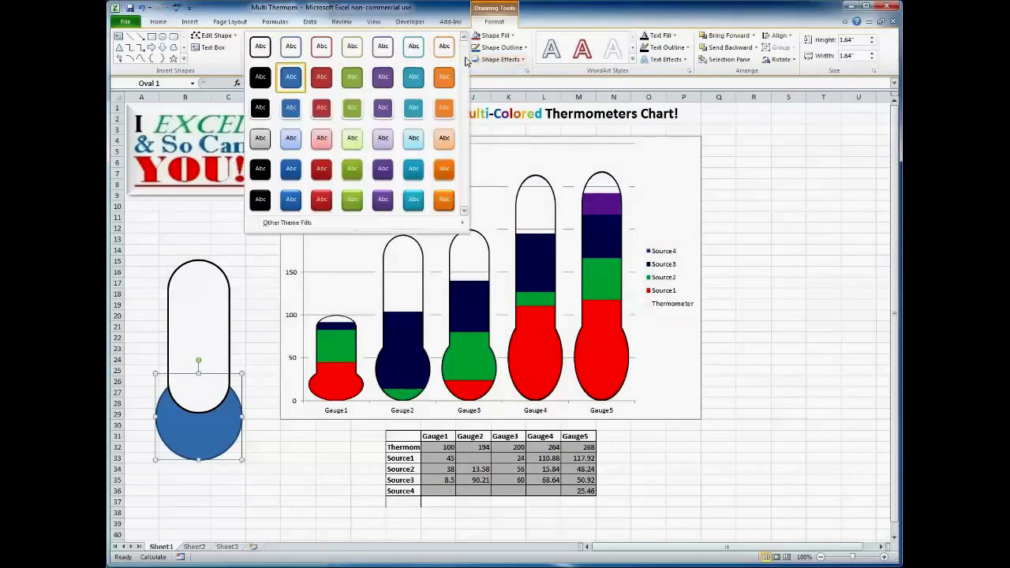
click(261, 47)
click(259, 260)
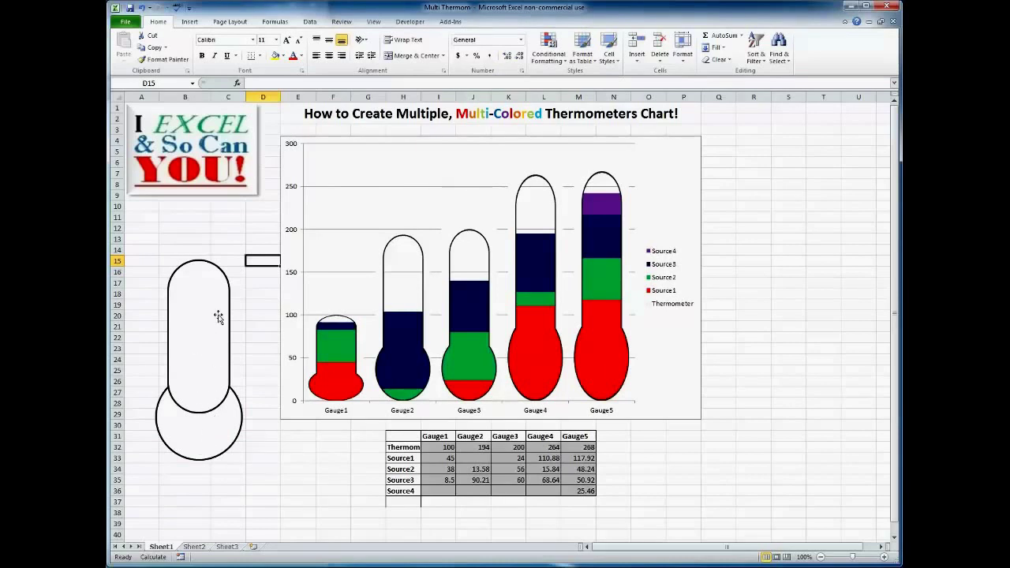
click(217, 366)
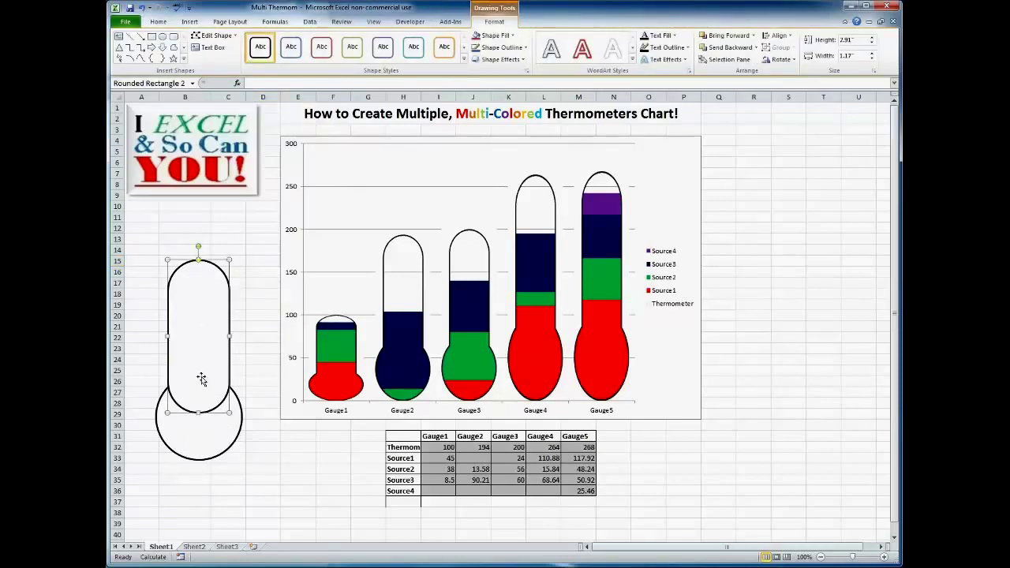
shift+click(205, 441)
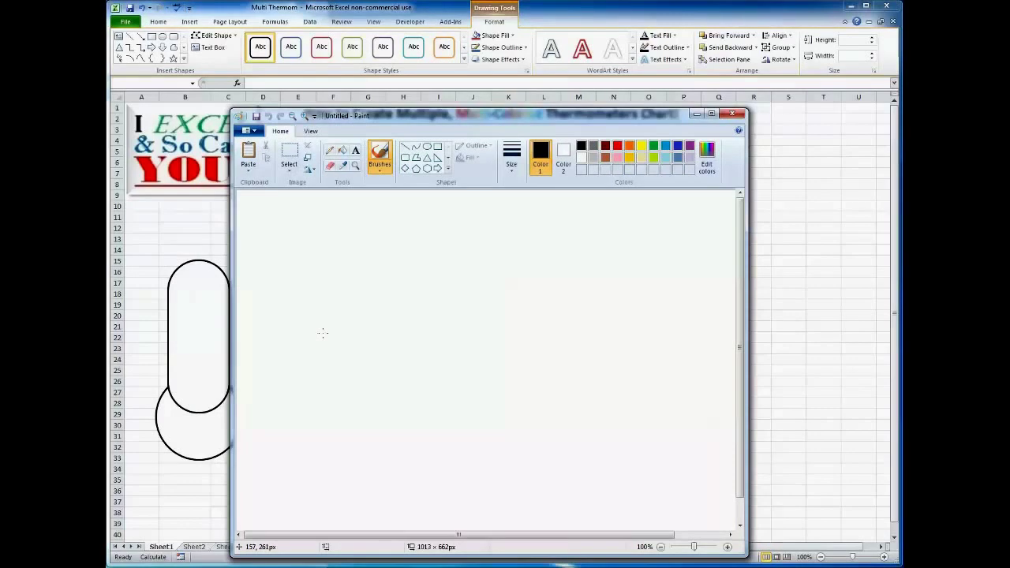
Step: Paste the thermometer into Paint and erase the stem's lower arc inside the bulb
key(ctrl+v)
mouse_move(295, 260)
mouse_down()
mouse_move(295, 271)
mouse_move(384, 293)
mouse_up()
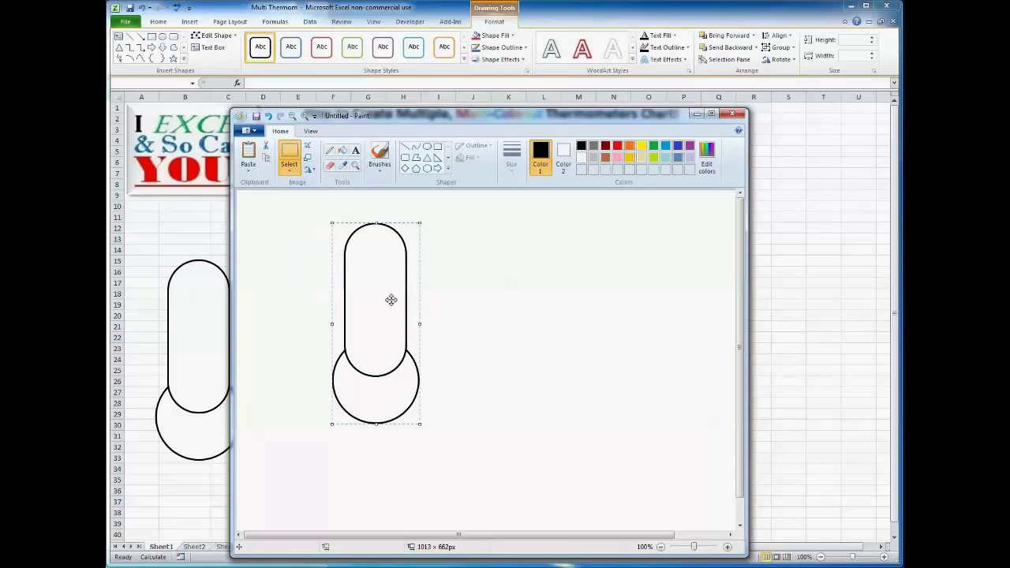
click(292, 154)
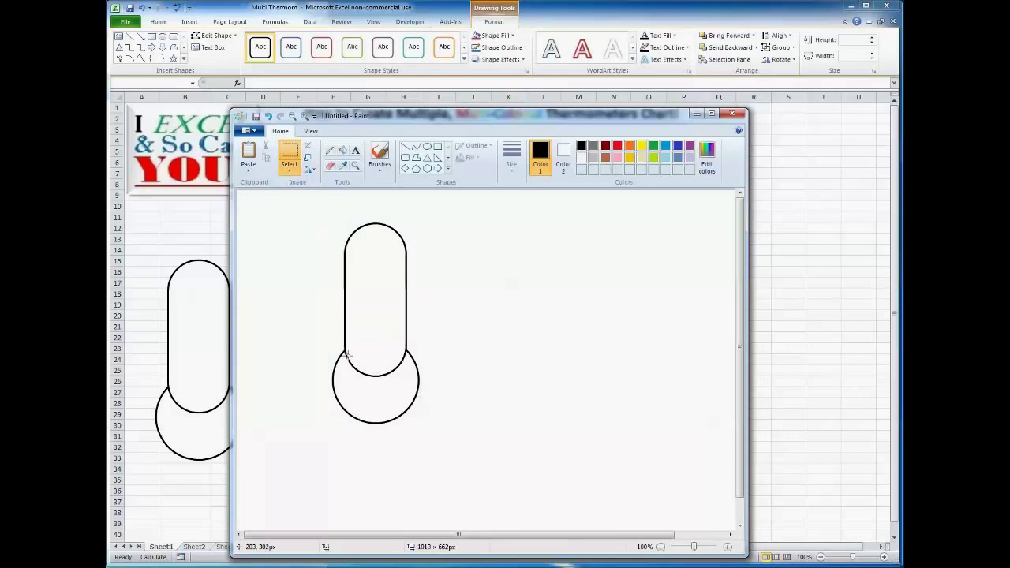
drag(347, 351, 404, 390)
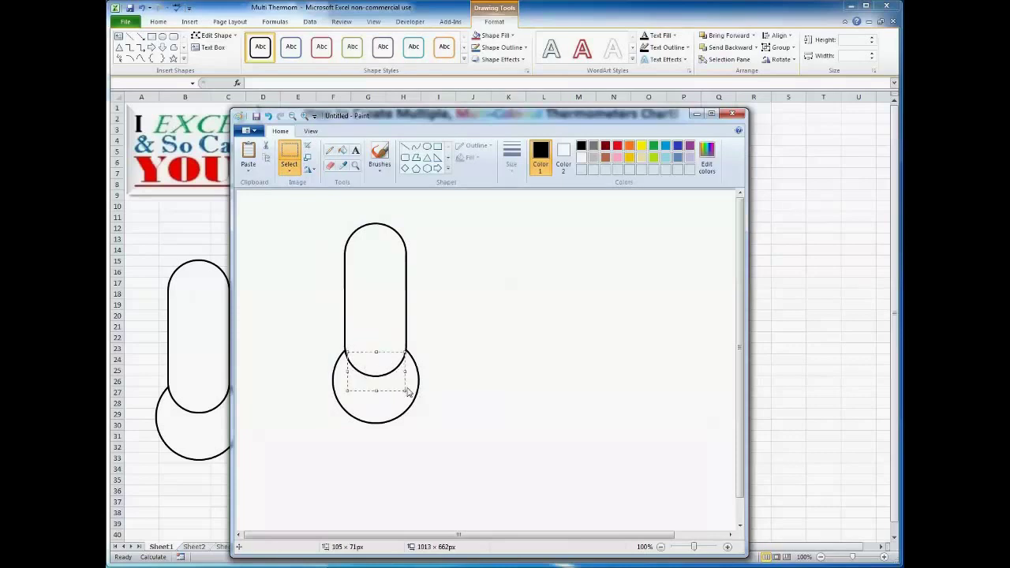
key(Delete)
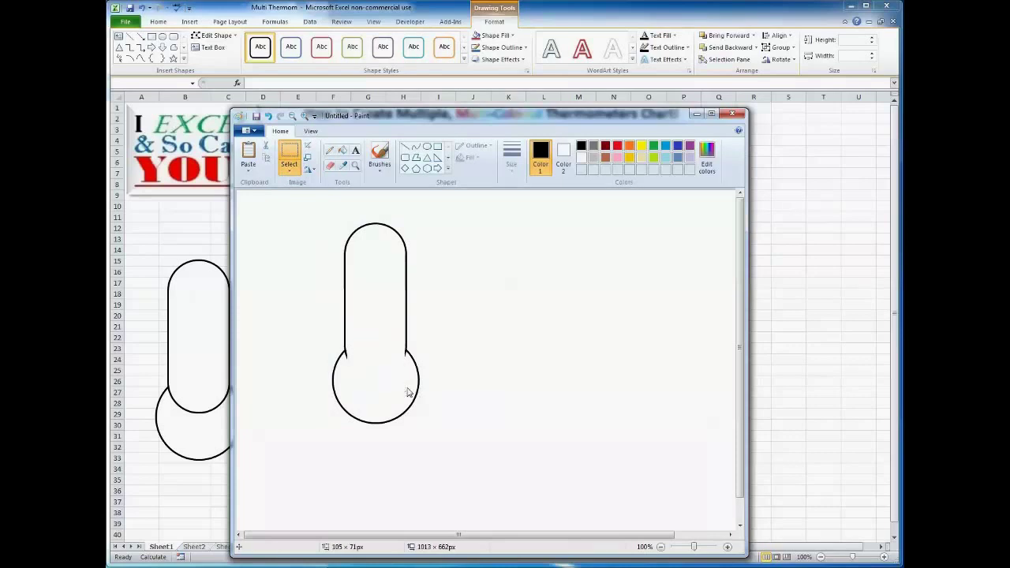
click(330, 166)
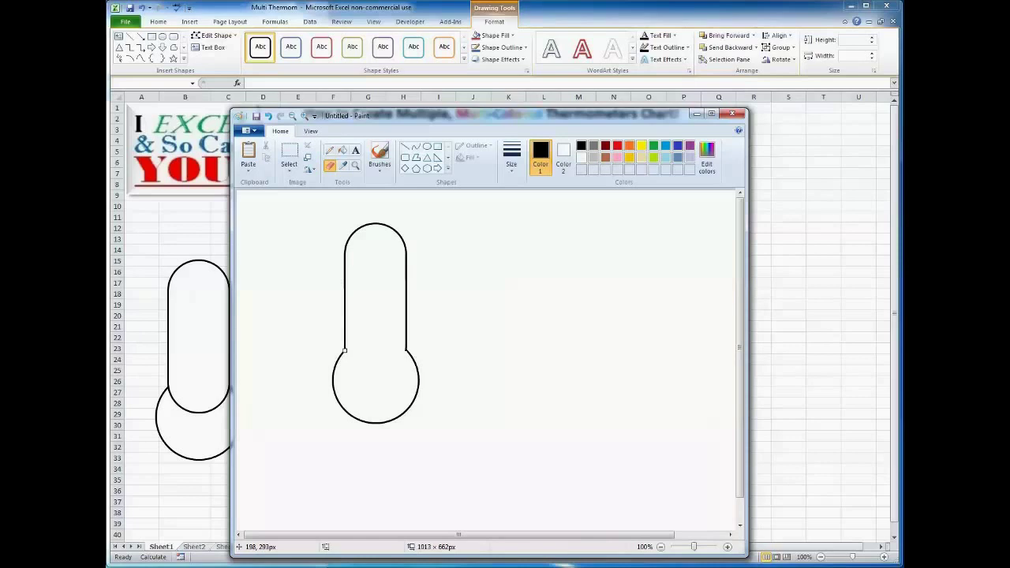
Step: Select the whole thermometer outline in Paint and return to the Excel workbook
click(288, 156)
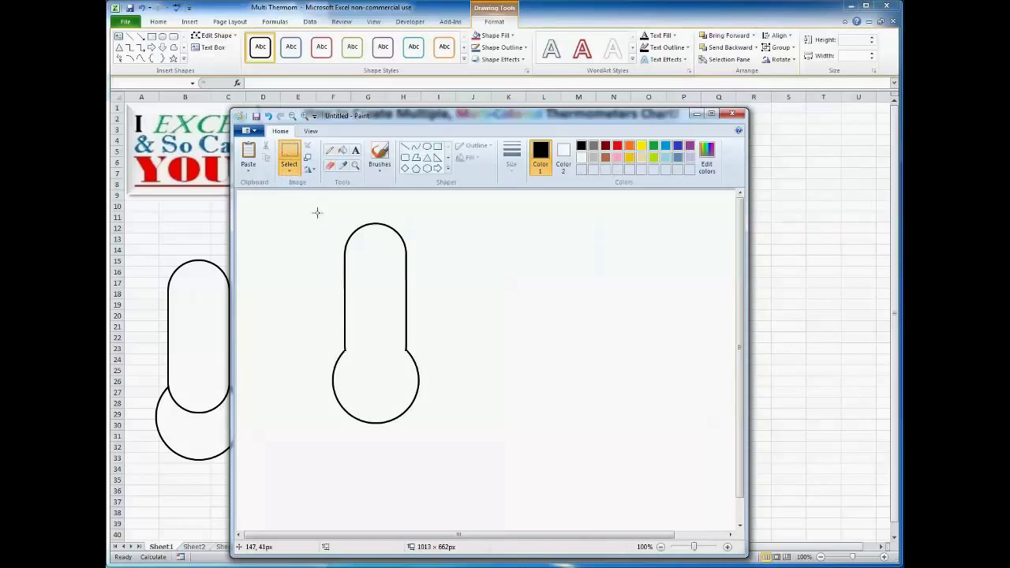
mouse_move(317, 212)
mouse_down()
mouse_move(406, 308)
mouse_move(434, 436)
mouse_up()
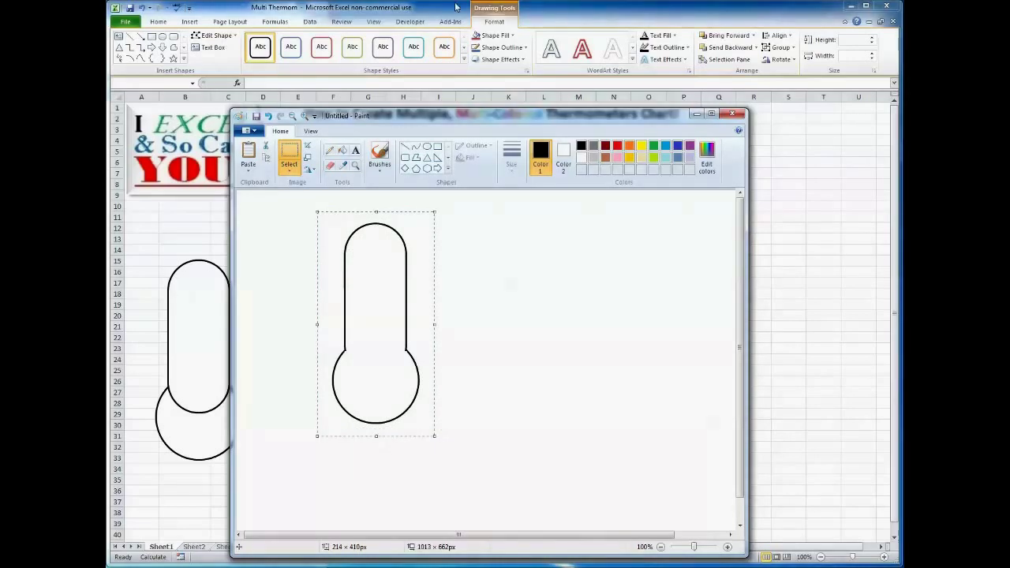
click(668, 14)
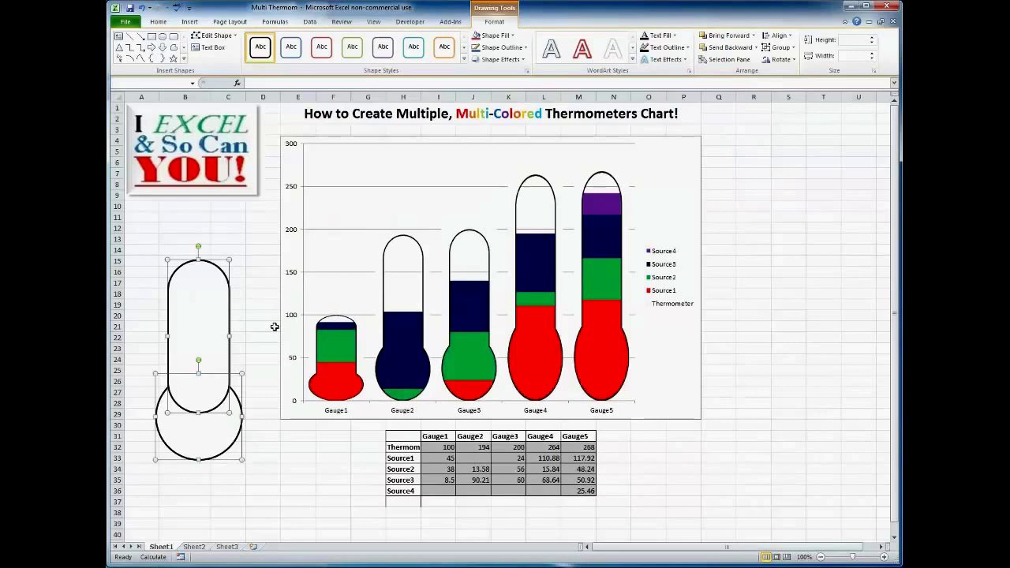
Step: Paste the thermometer picture into the sheet and place it below the chart
key(ctrl+v)
drag(185, 189, 331, 514)
scroll(339, 426, down, 7)
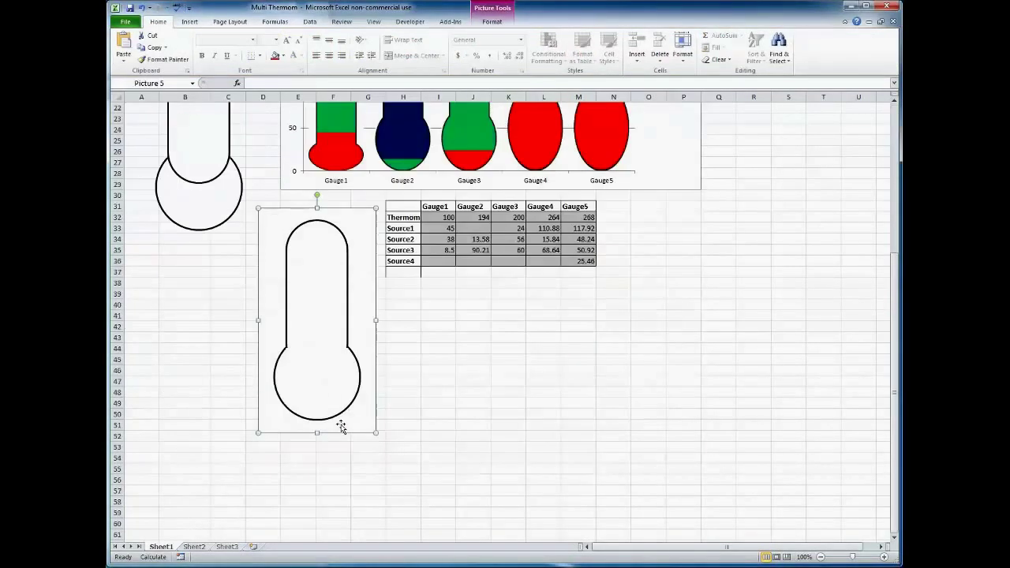
drag(321, 329, 311, 364)
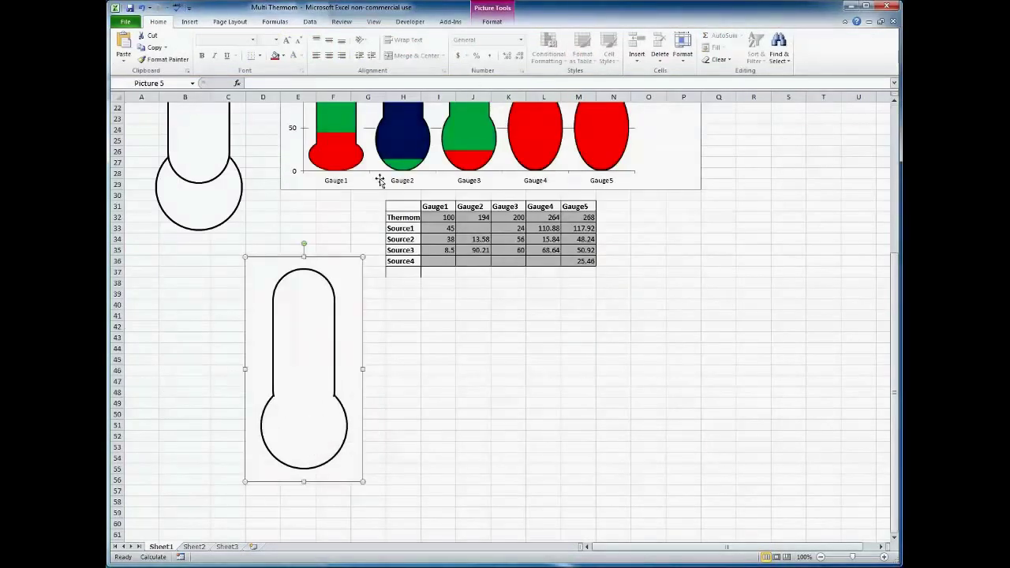
Step: Remove the picture's background, keeping the outline edges and removing the interior
click(491, 22)
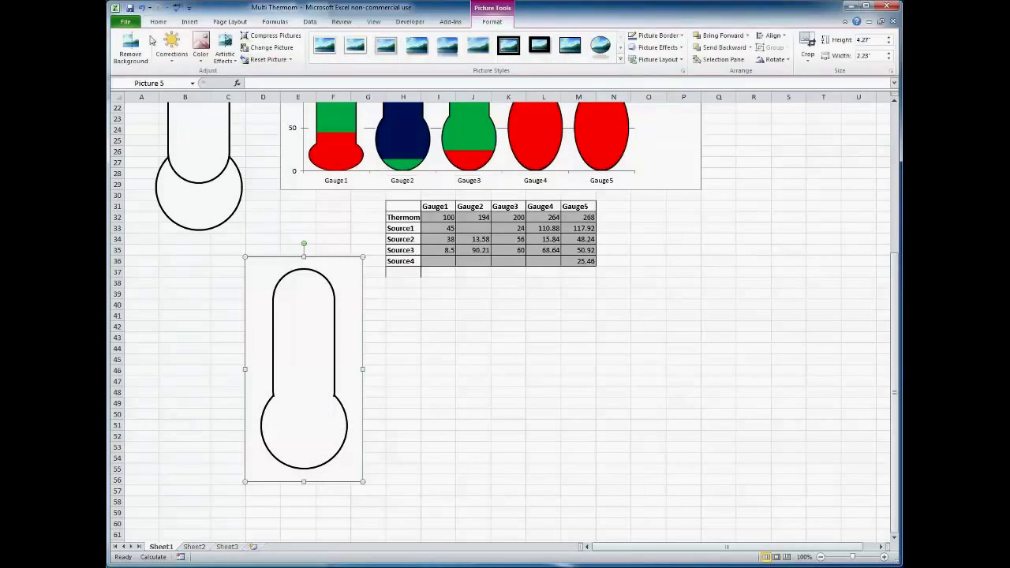
click(131, 52)
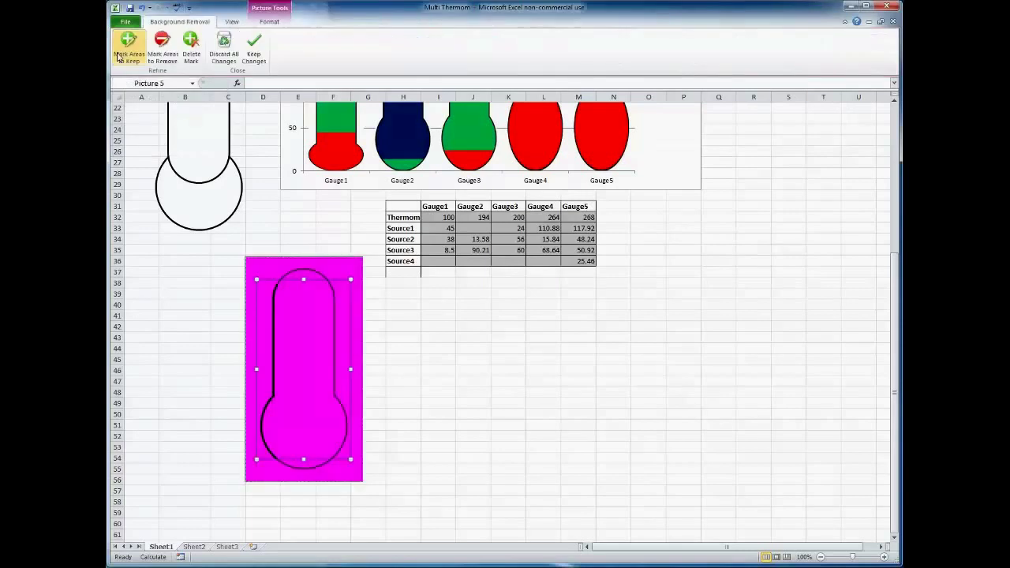
drag(303, 280, 303, 266)
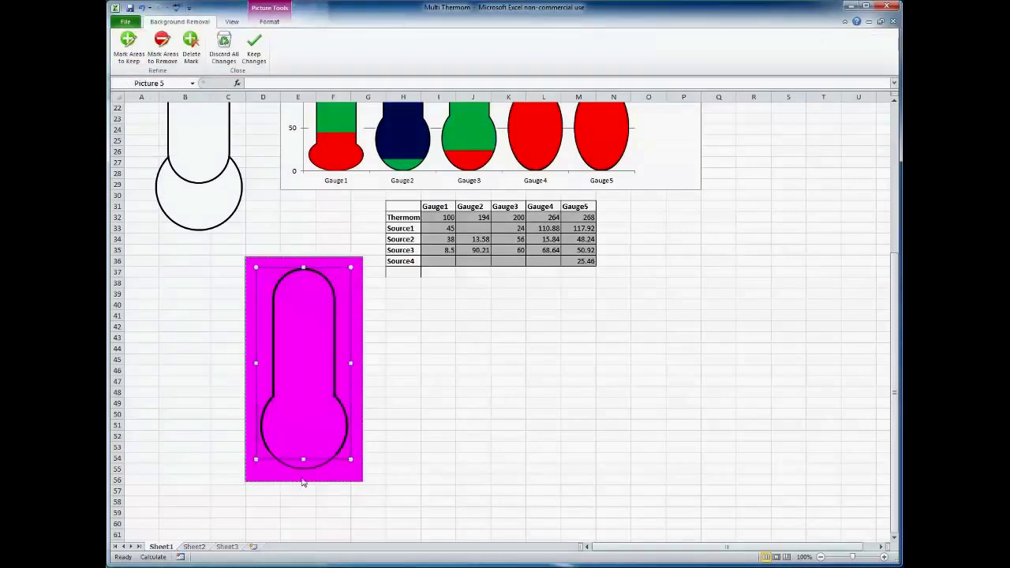
drag(304, 458, 305, 469)
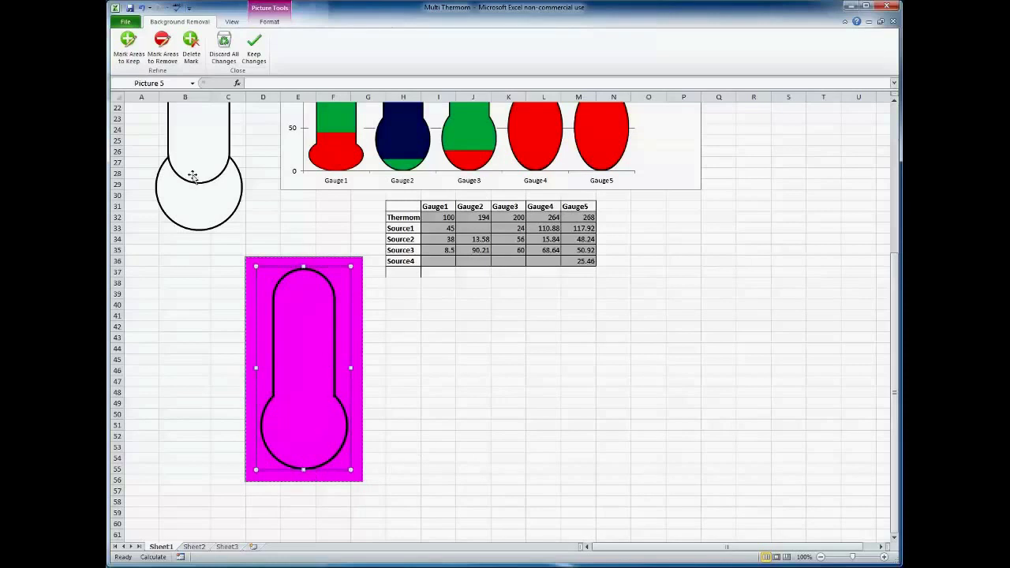
click(128, 47)
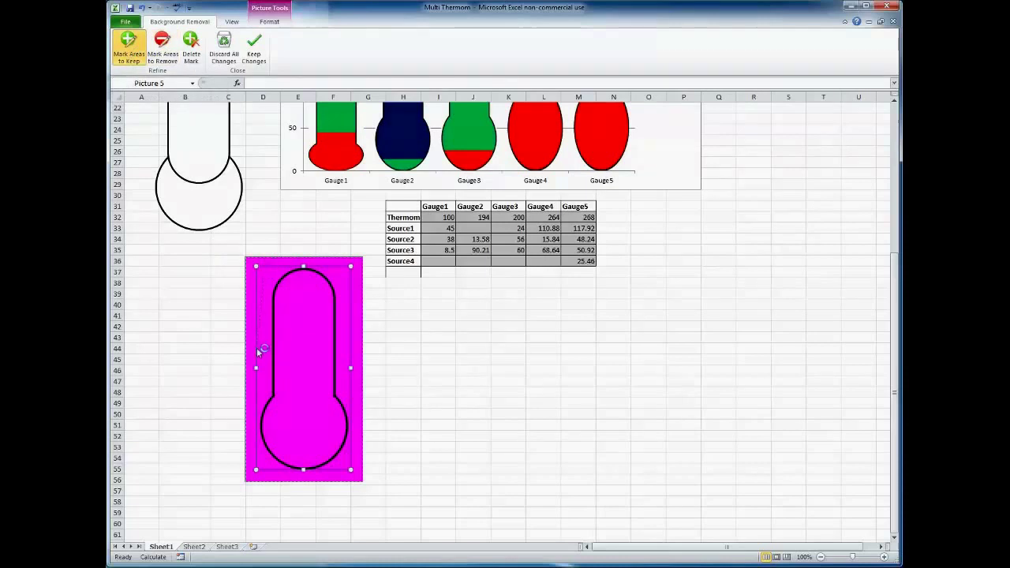
drag(251, 261, 253, 453)
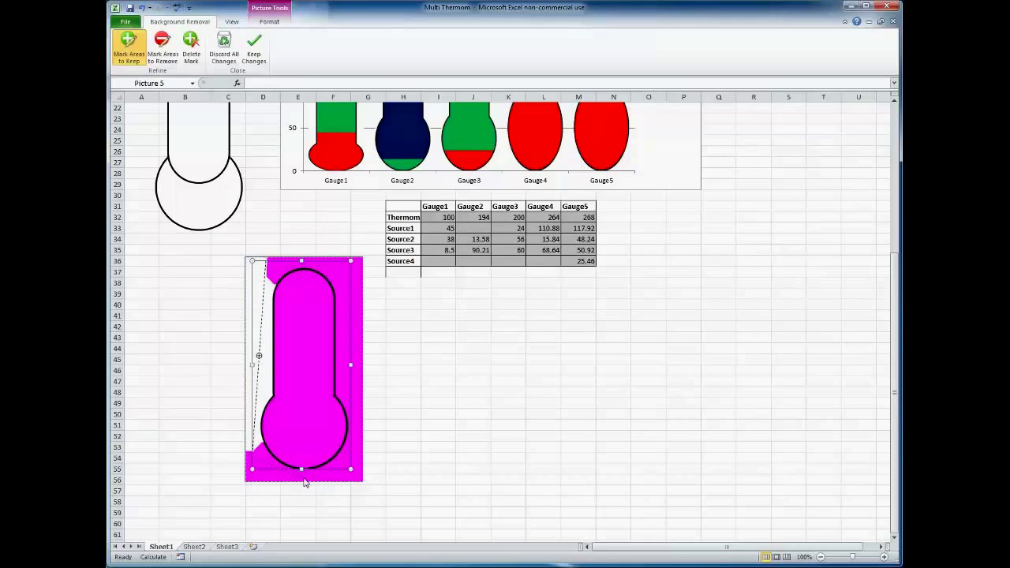
drag(302, 476, 249, 456)
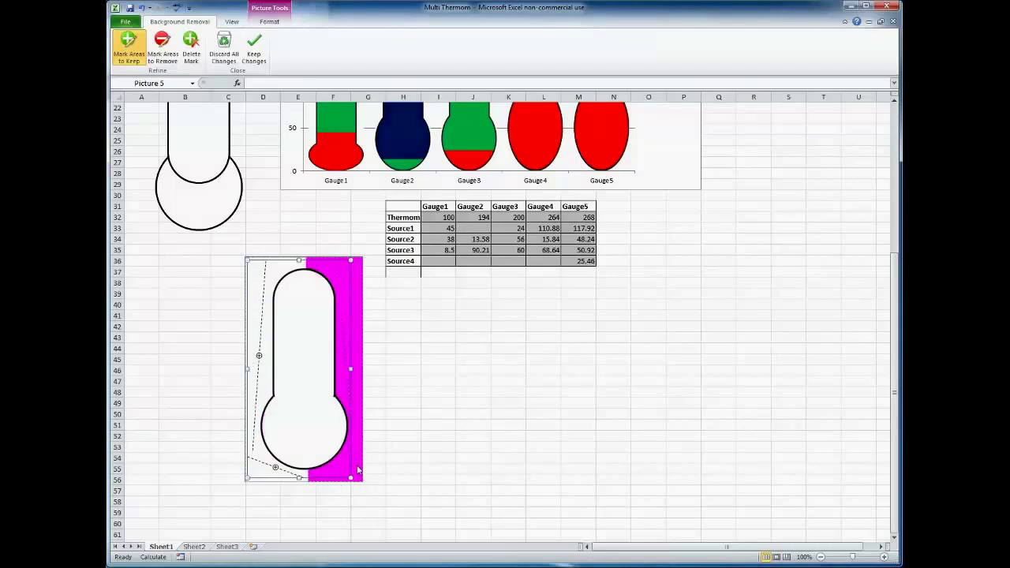
drag(336, 269, 357, 470)
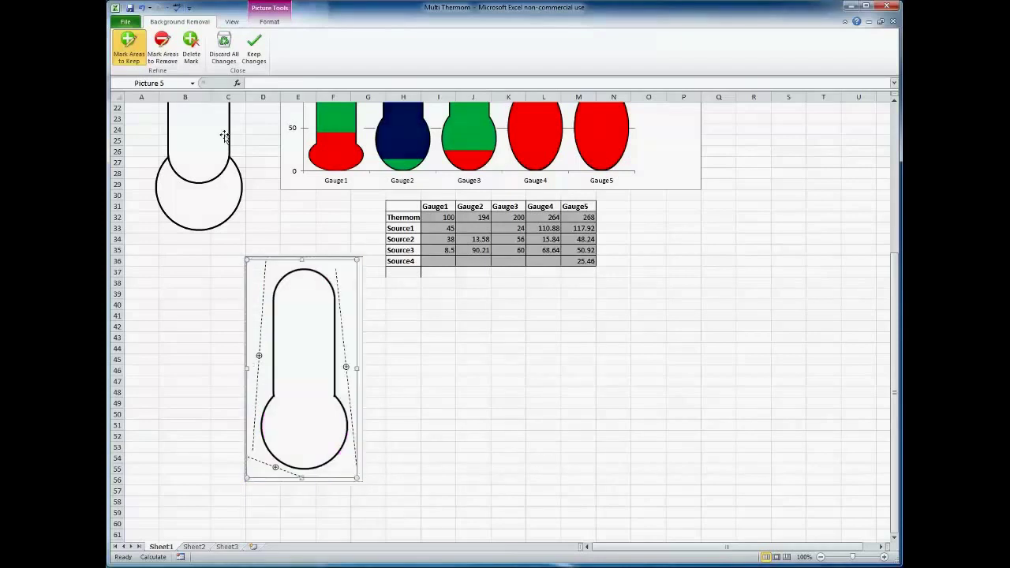
click(163, 47)
mouse_move(304, 280)
mouse_down()
mouse_move(306, 459)
mouse_move(306, 448)
mouse_up()
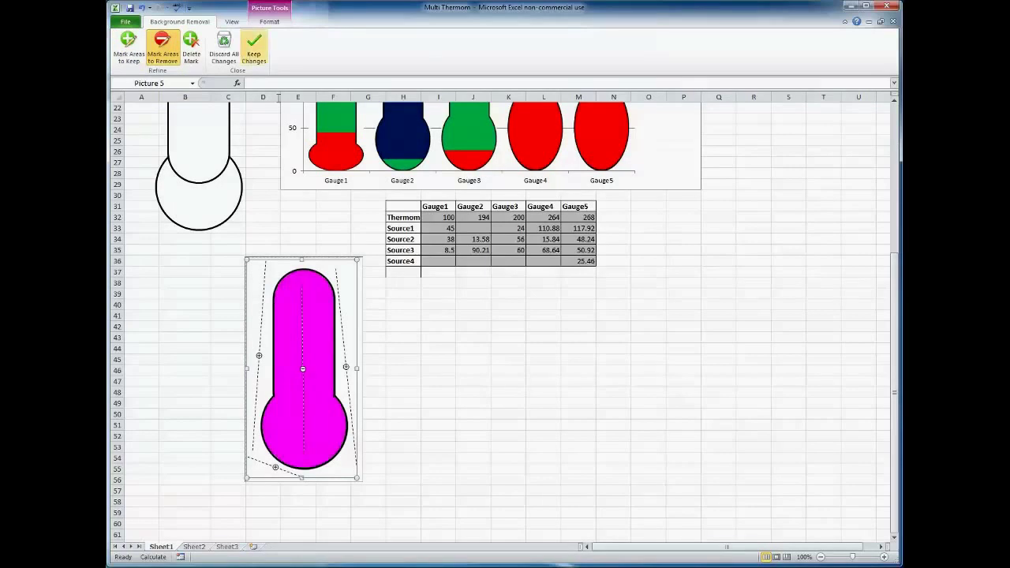
click(254, 57)
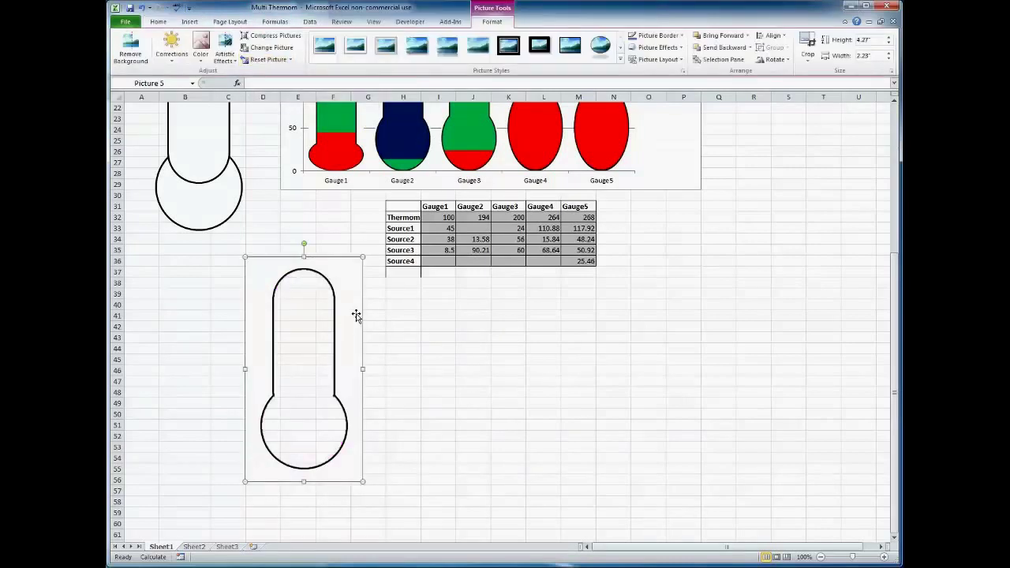
Step: Crop the empty top, bottom, left and right margins, leaving a 3.84 by 1.68 inch picture
click(808, 40)
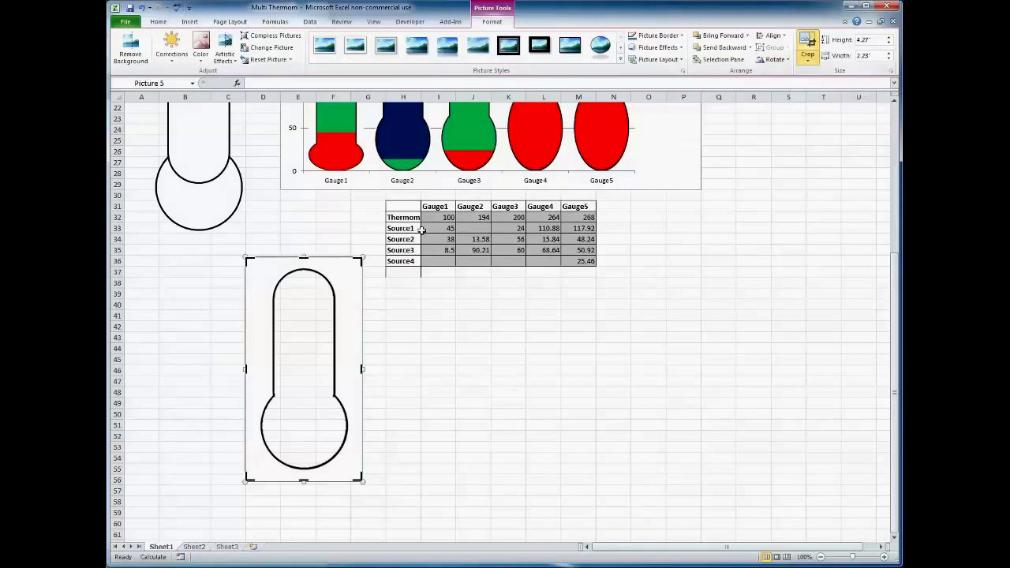
drag(303, 256, 316, 271)
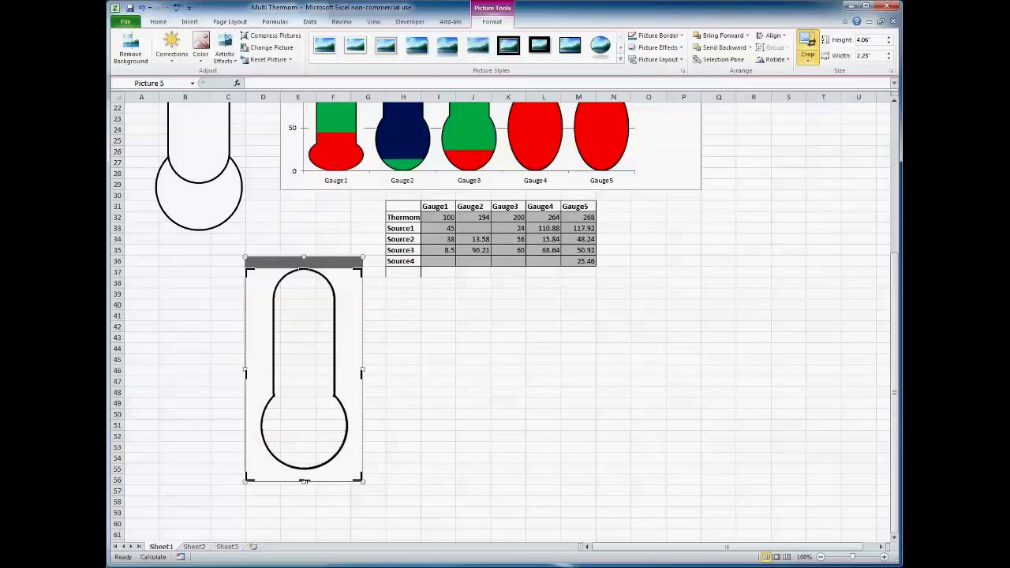
drag(304, 480, 310, 468)
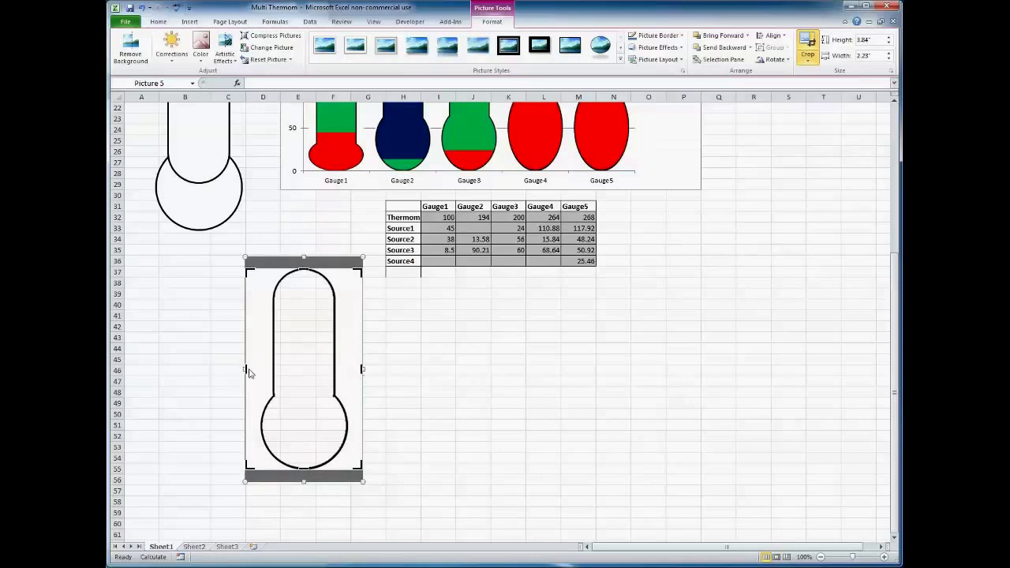
drag(247, 368, 260, 370)
drag(362, 367, 347, 364)
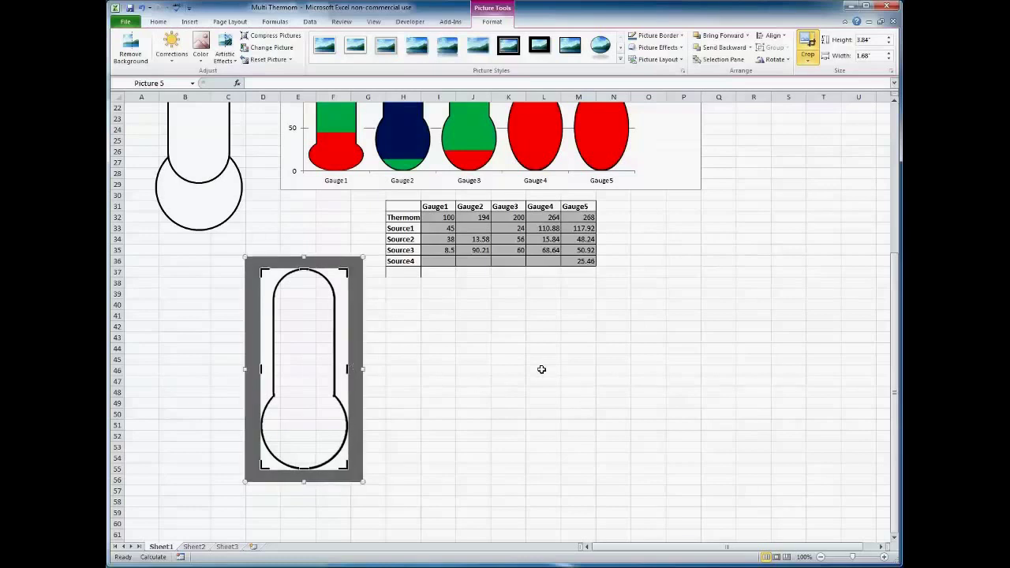
click(616, 369)
click(338, 336)
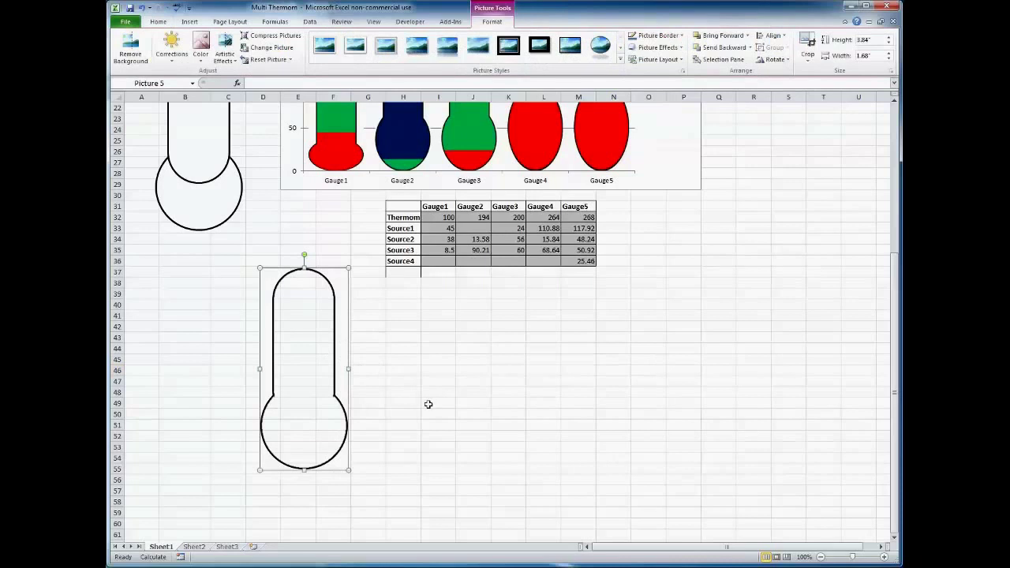
click(456, 371)
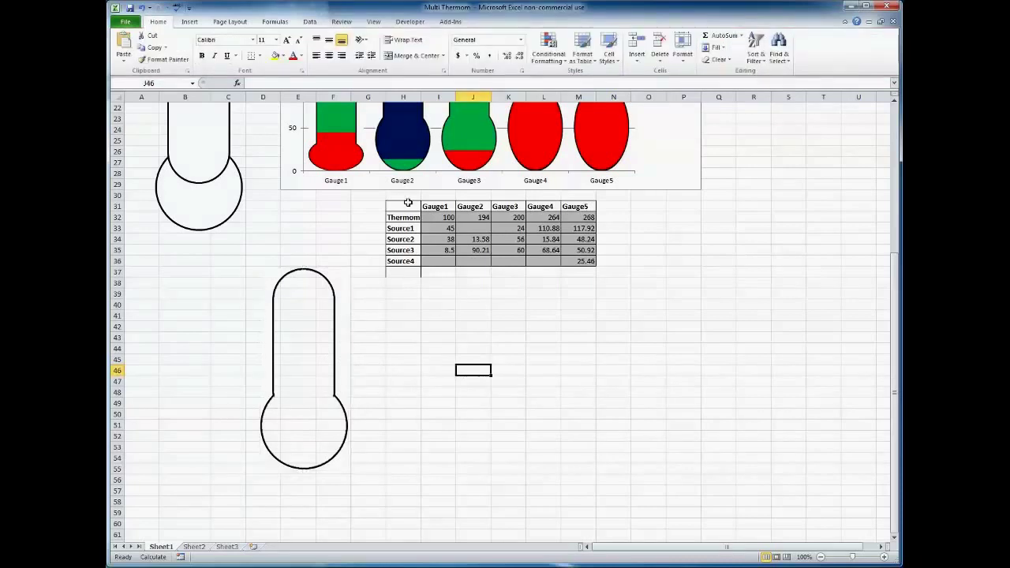
Step: Inspect the Gauge1–Gauge5 headers, the column H series labels and the chart legend
click(406, 207)
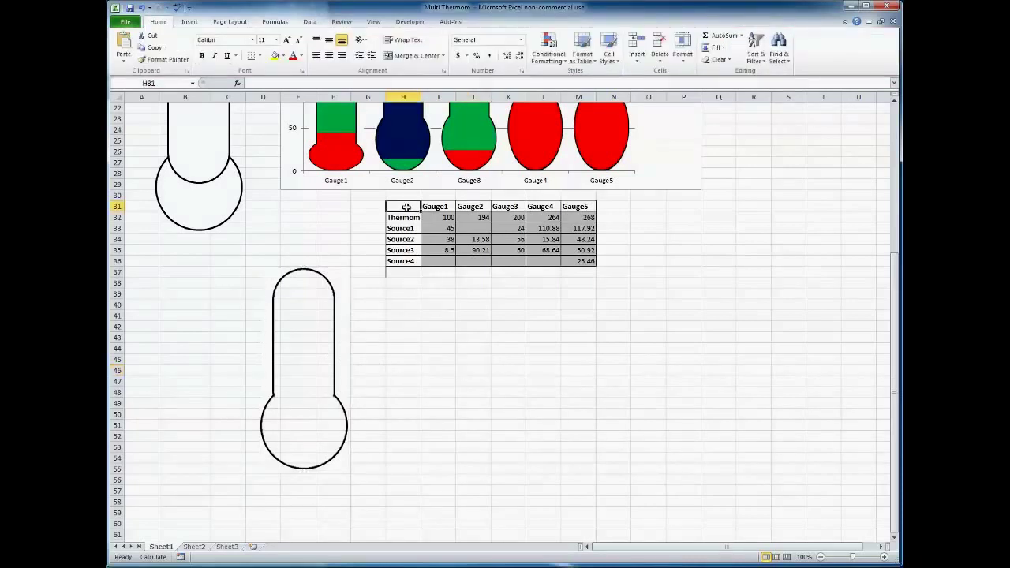
click(667, 406)
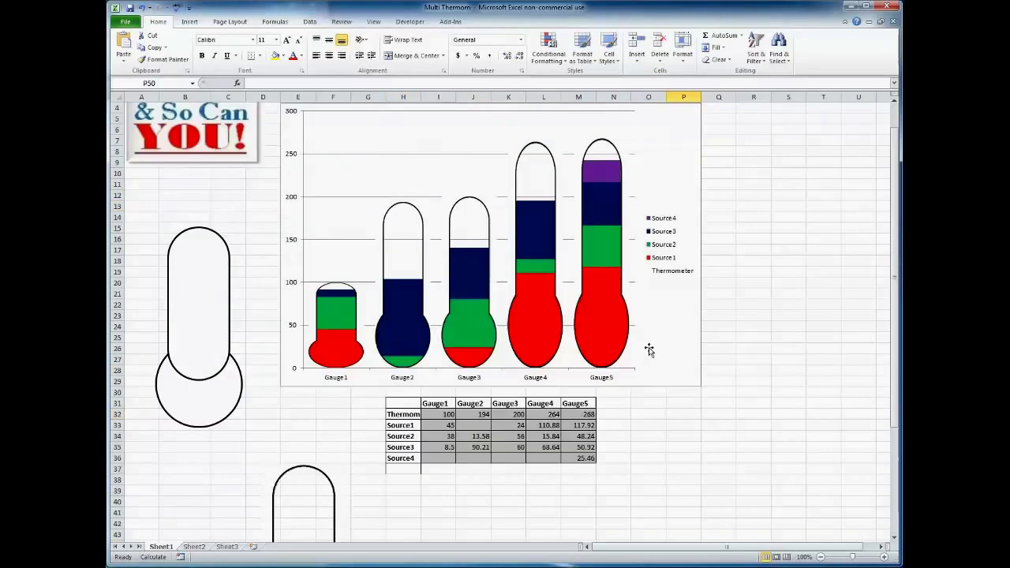
scroll(650, 355, up, 6)
click(433, 404)
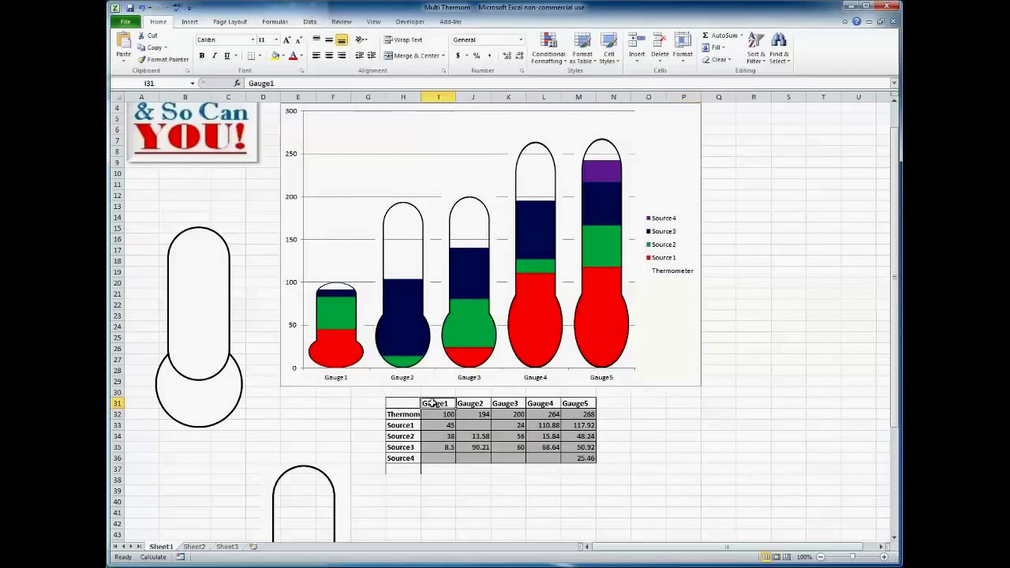
drag(433, 403, 568, 404)
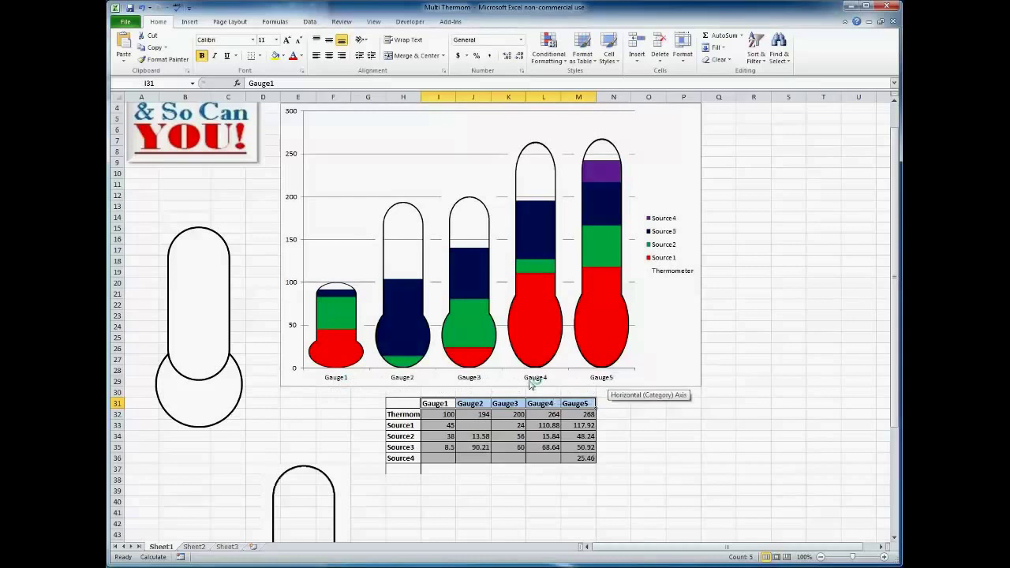
drag(402, 414, 403, 457)
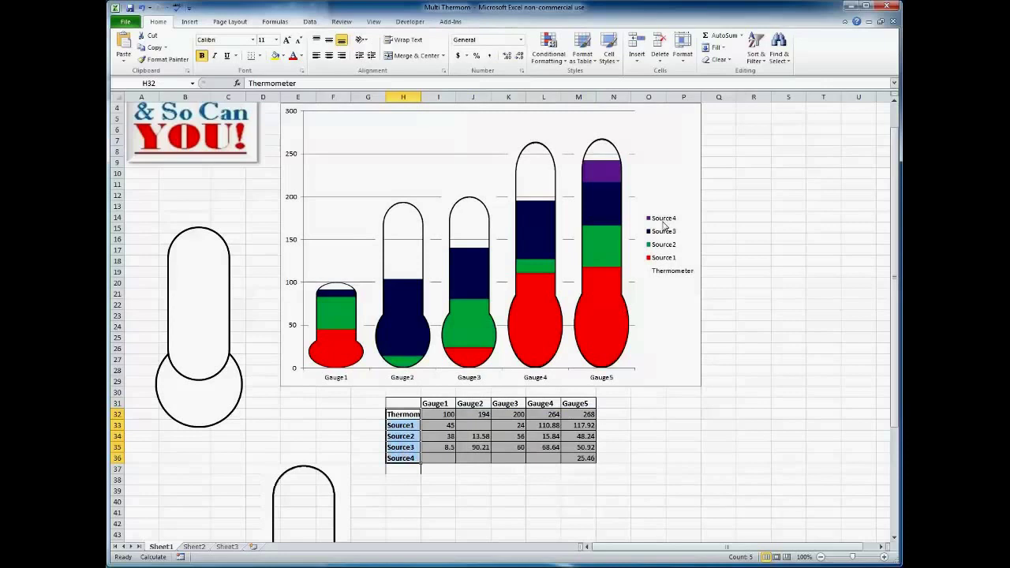
mouse_move(534, 148)
click(668, 236)
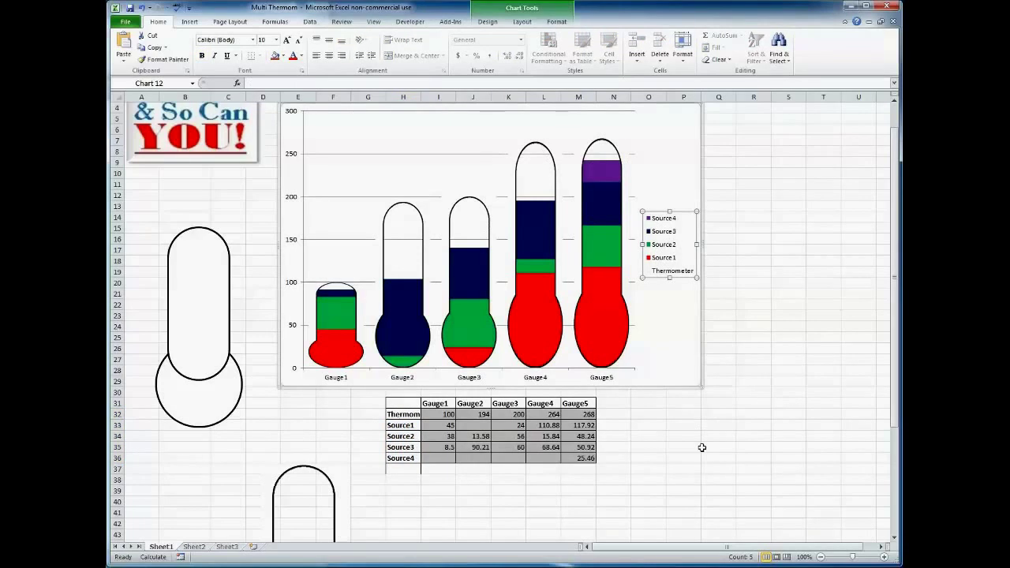
click(708, 481)
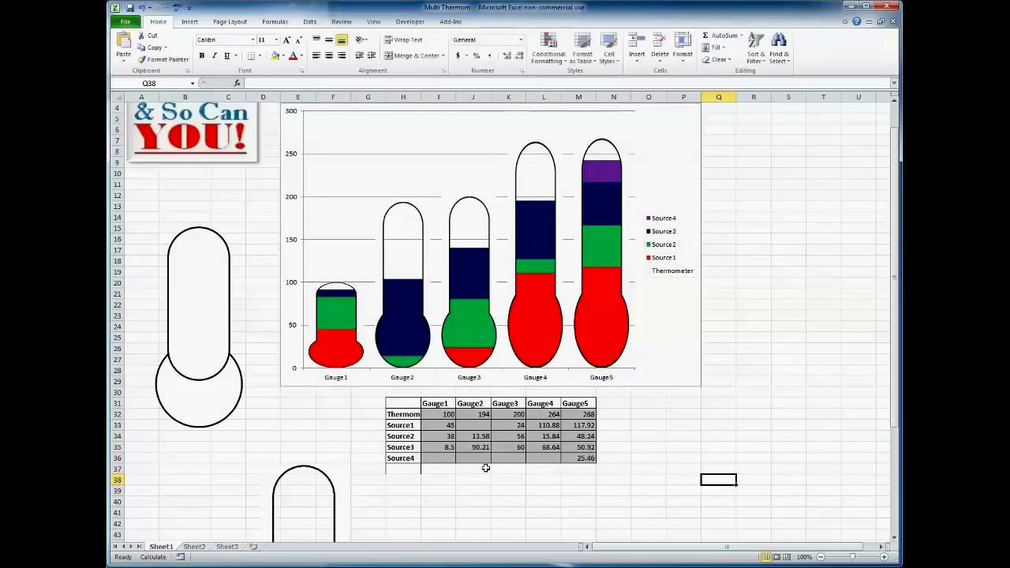
Step: Check the empty cell J33, then select the whole data table H31:M36
click(401, 403)
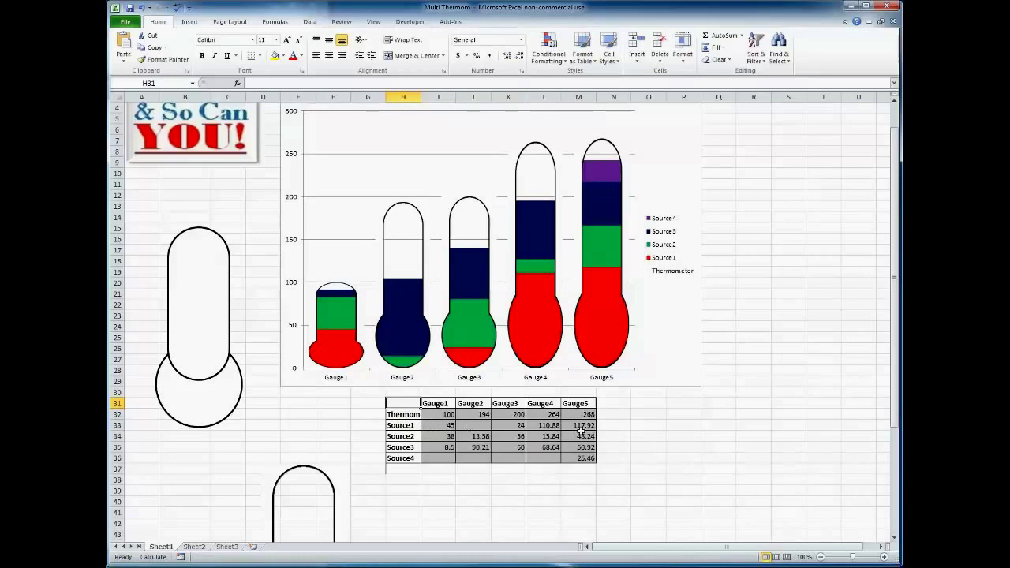
click(472, 427)
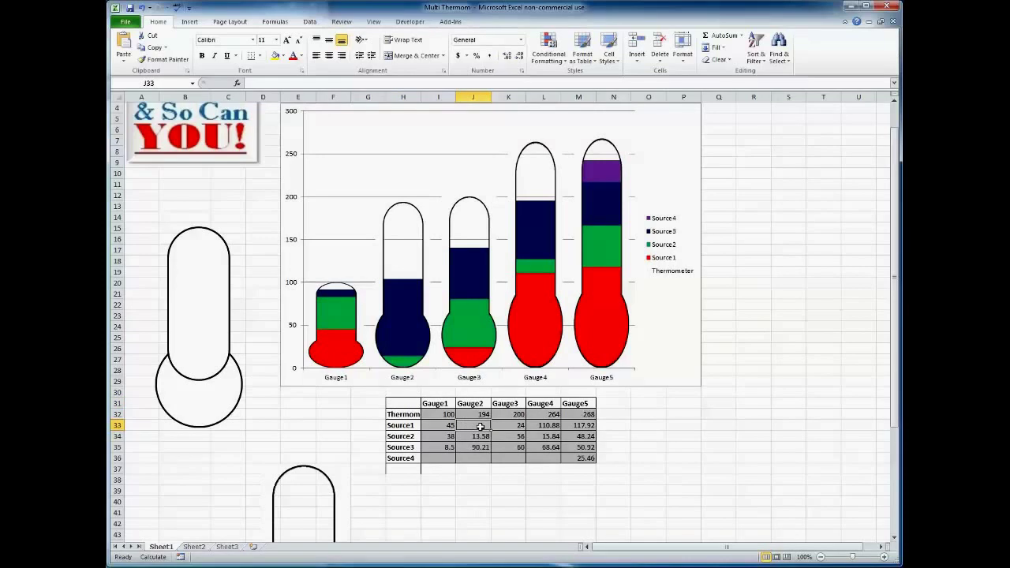
click(659, 436)
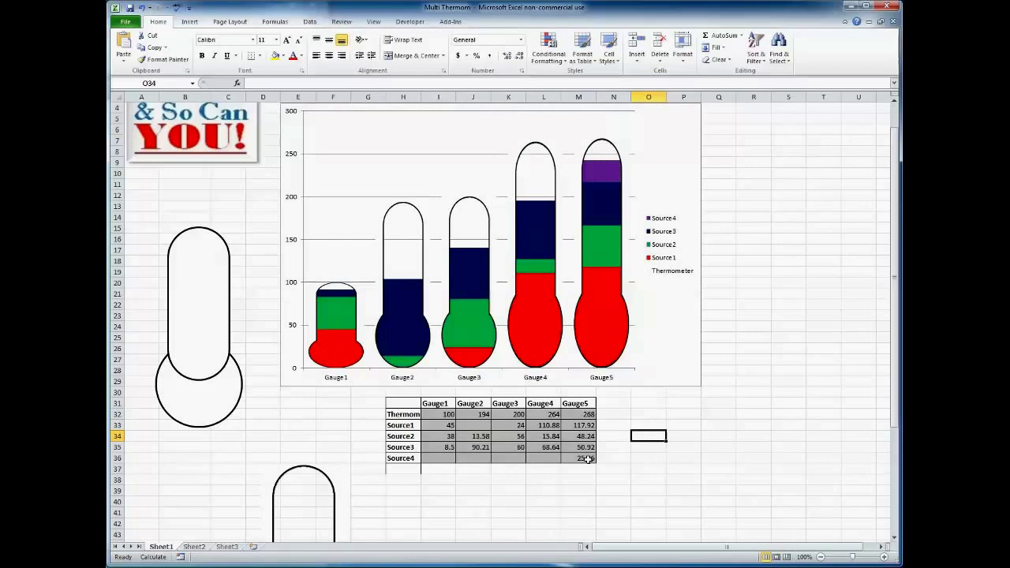
click(470, 426)
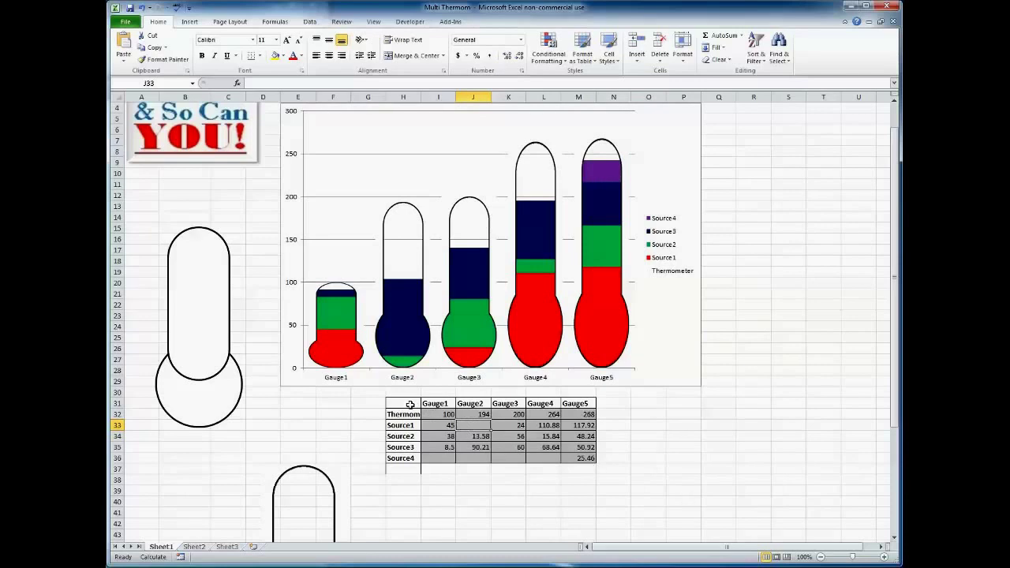
click(407, 405)
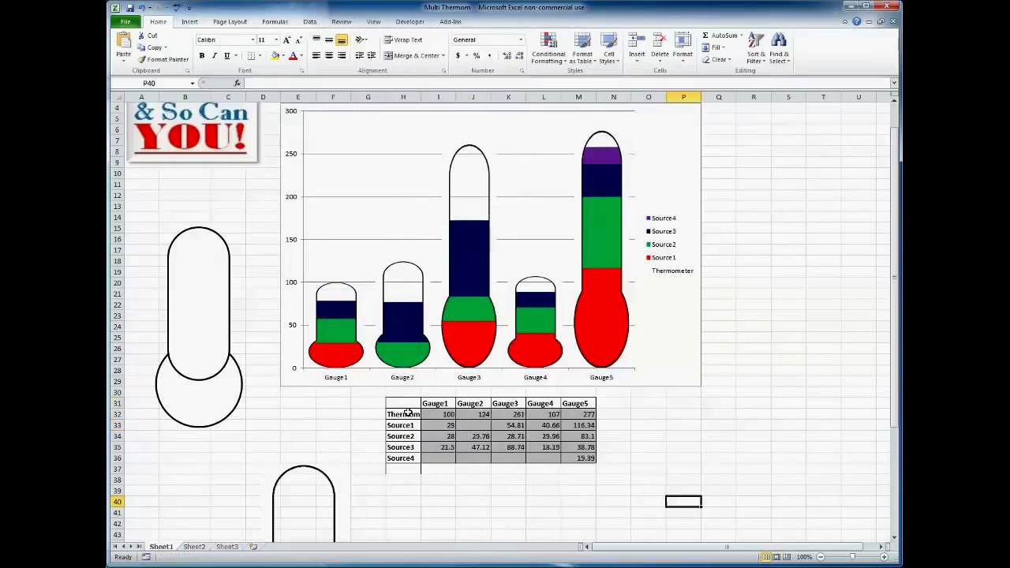
drag(407, 404, 575, 459)
Step: Insert a stacked column chart of H31:M36 and move it below the gauge chart
click(192, 23)
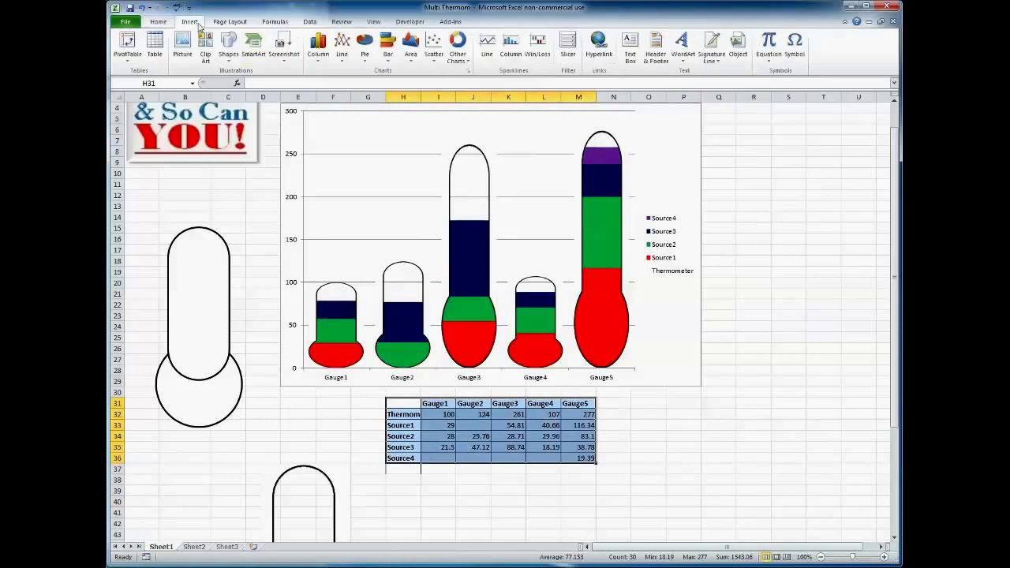
click(319, 55)
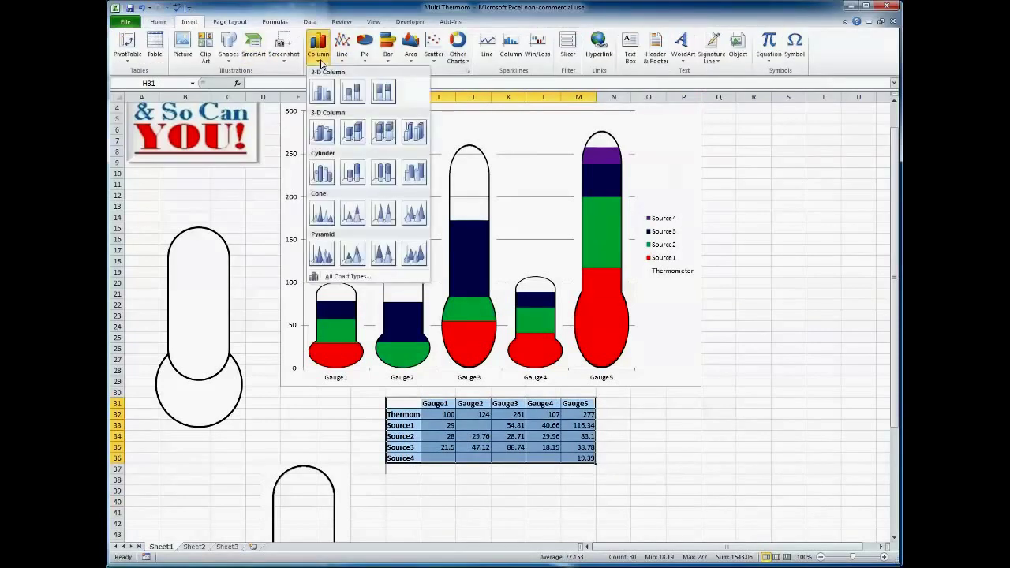
click(352, 93)
scroll(691, 354, down, 5)
drag(627, 115, 655, 376)
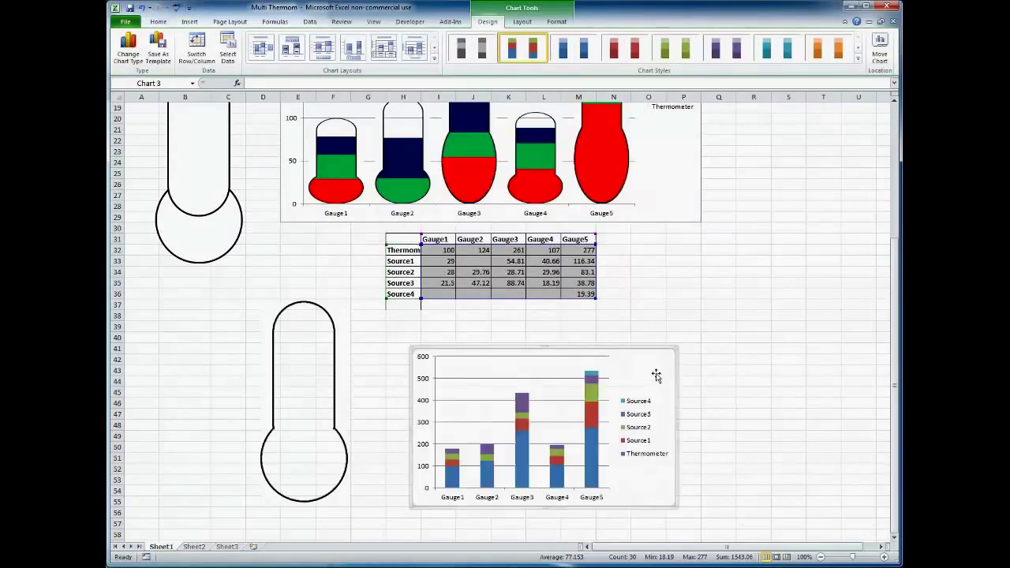
Step: Plot the new chart's Thermometer series on a secondary axis through Format Selection
click(595, 479)
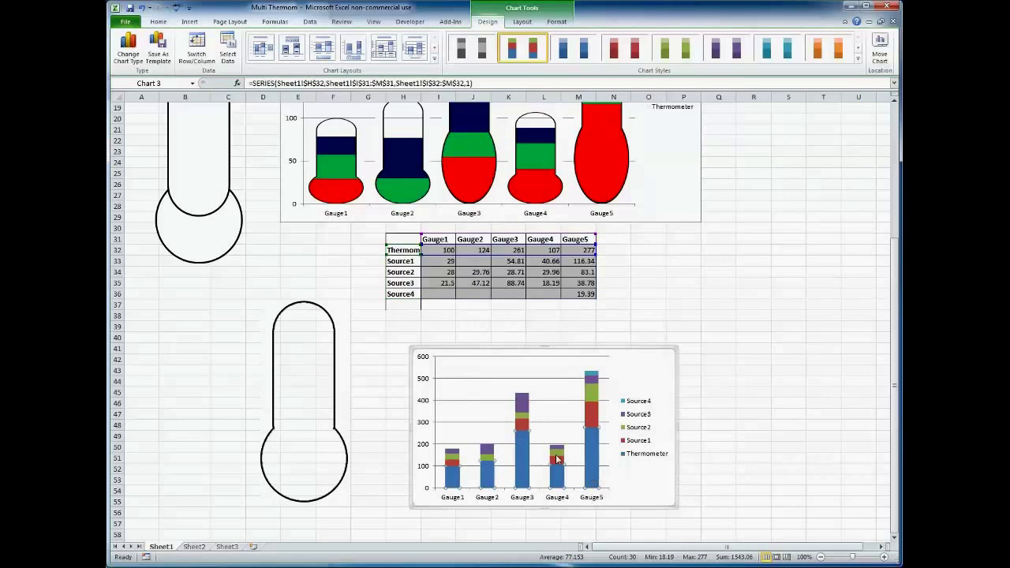
click(553, 26)
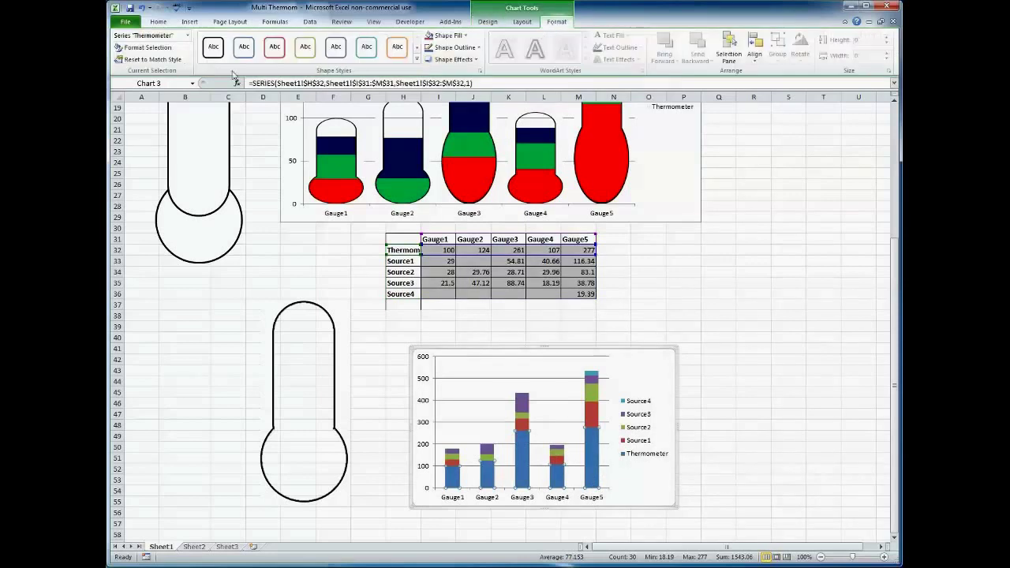
click(154, 49)
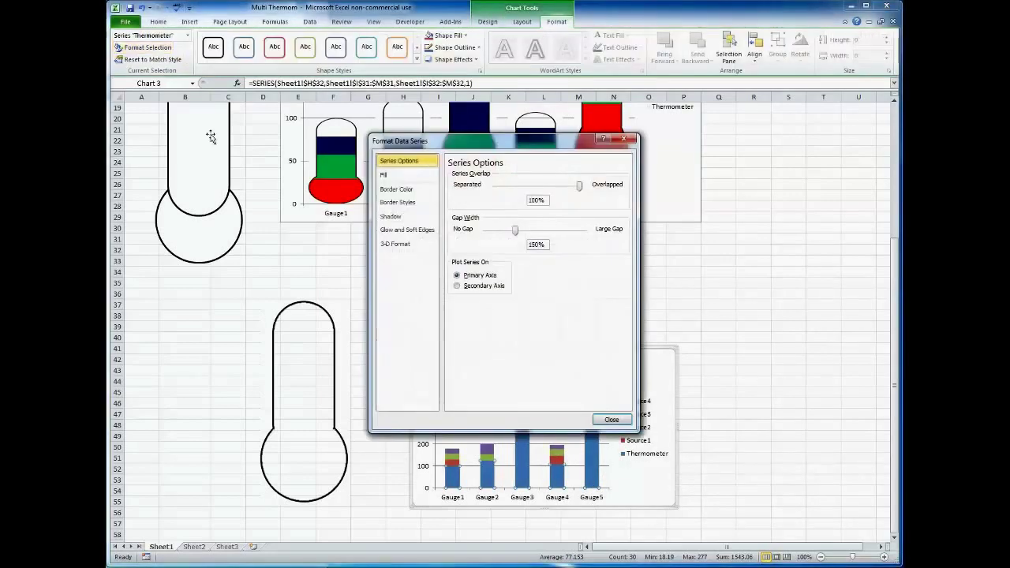
click(457, 286)
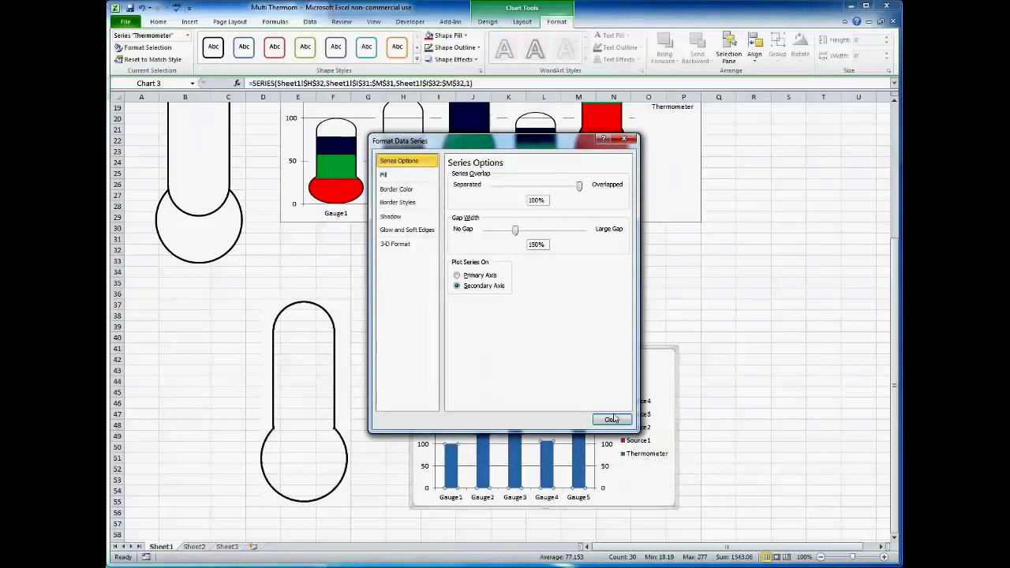
click(620, 422)
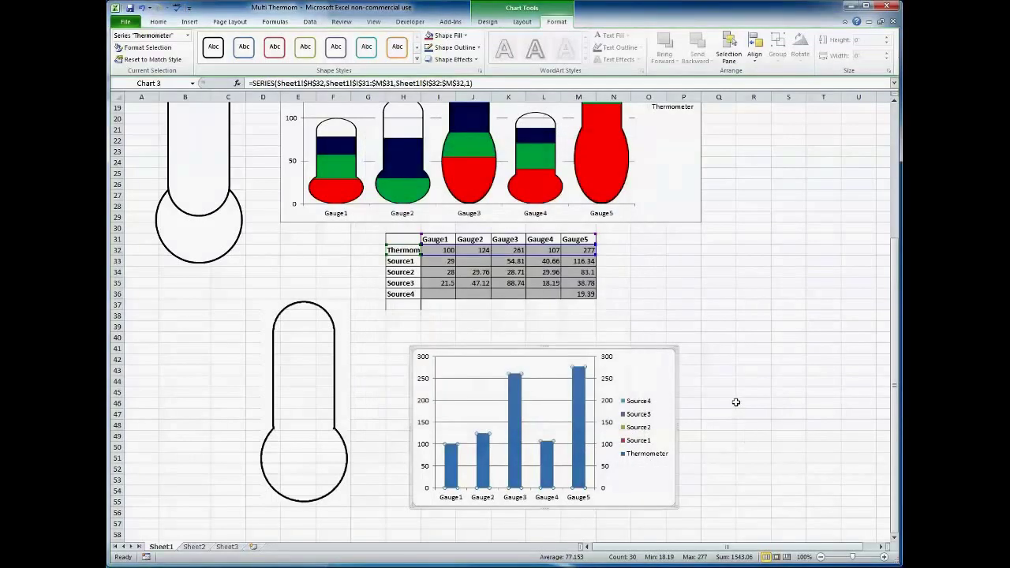
Step: Recalculate with F9 and delete the secondary vertical axis, leaving one 0–250 axis
click(735, 402)
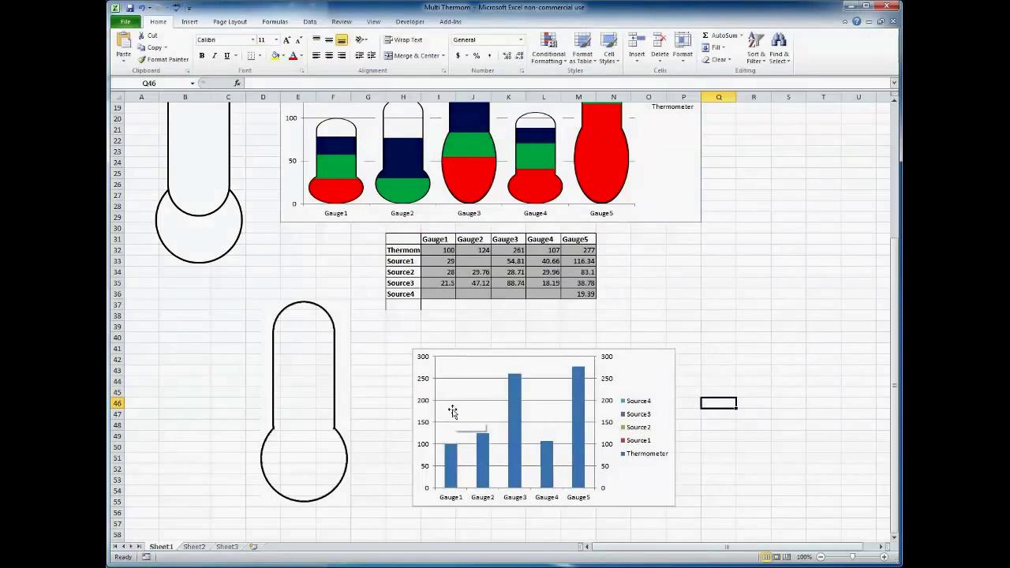
key(F9)
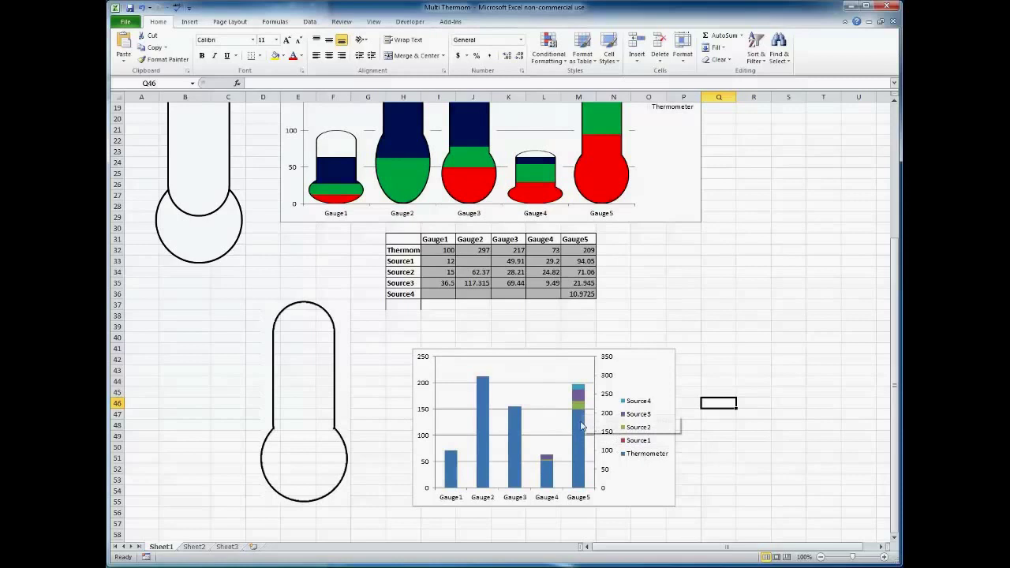
mouse_move(579, 405)
click(608, 379)
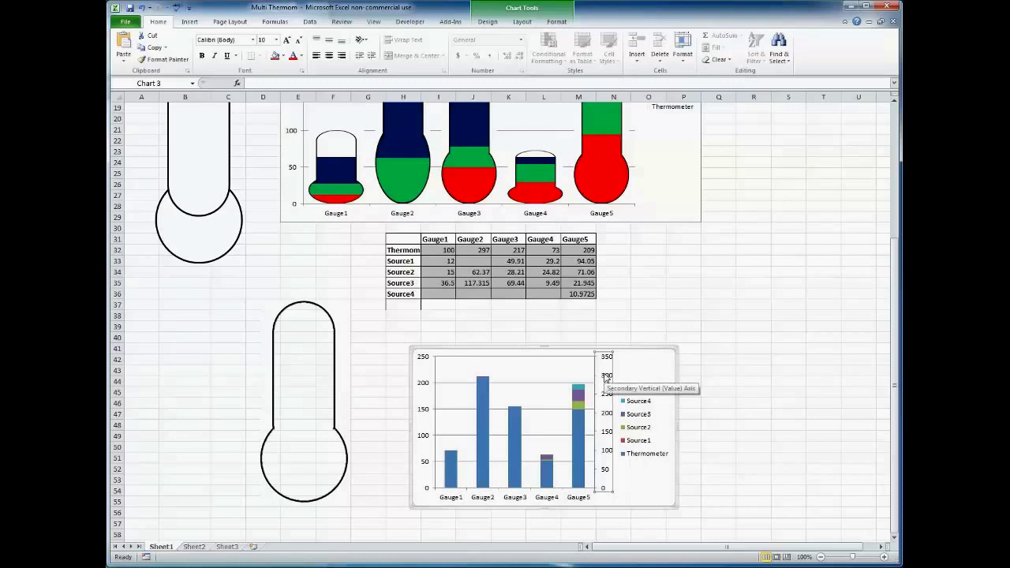
key(F9)
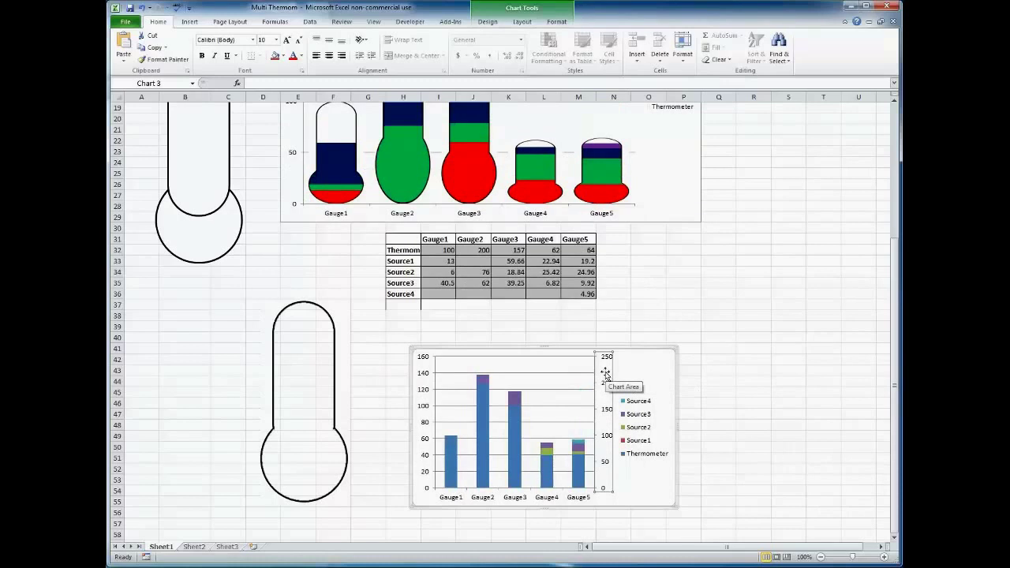
key(Delete)
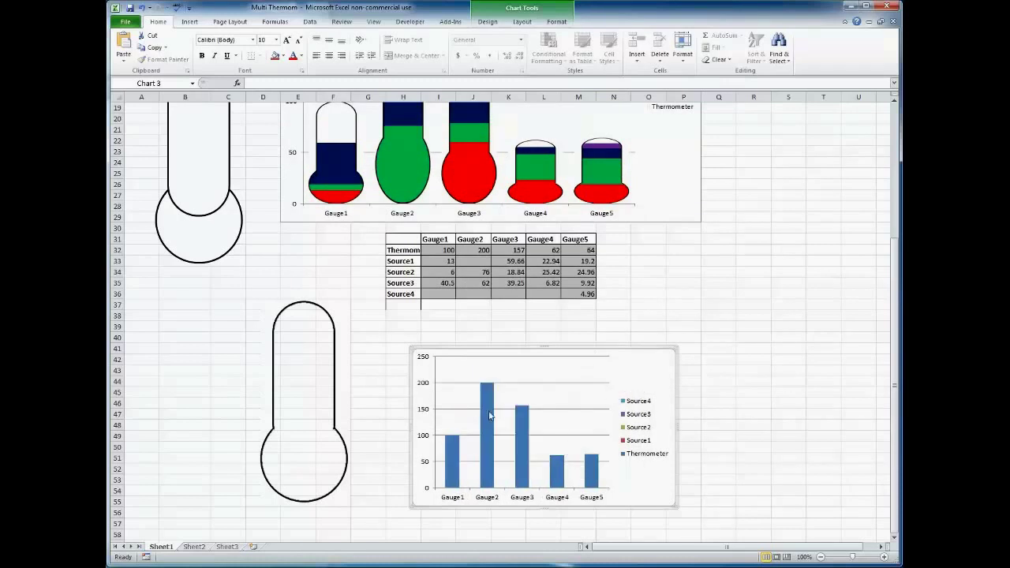
Step: Fill the Thermometer series bars with the copied thermometer outline picture
click(334, 371)
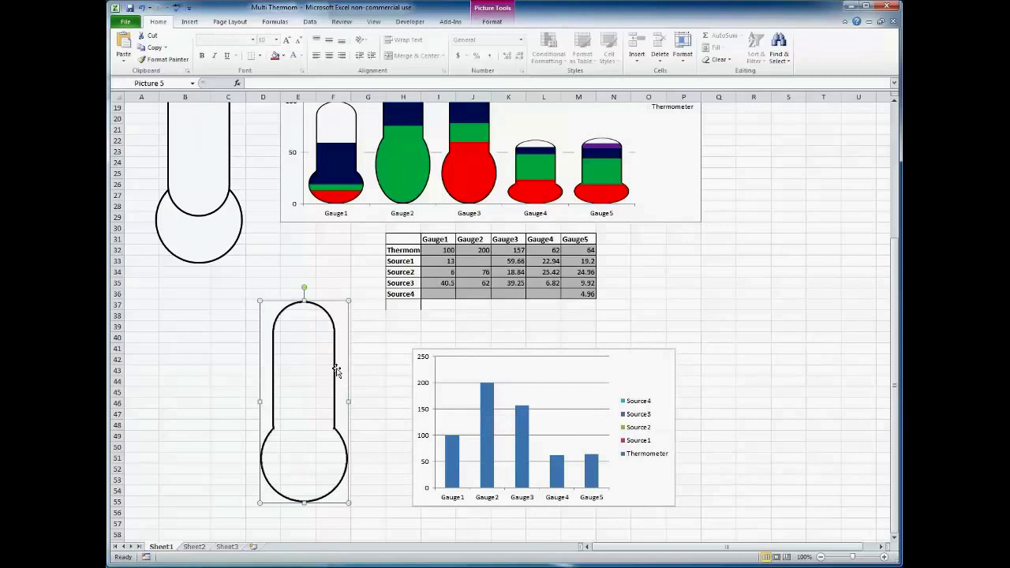
click(489, 410)
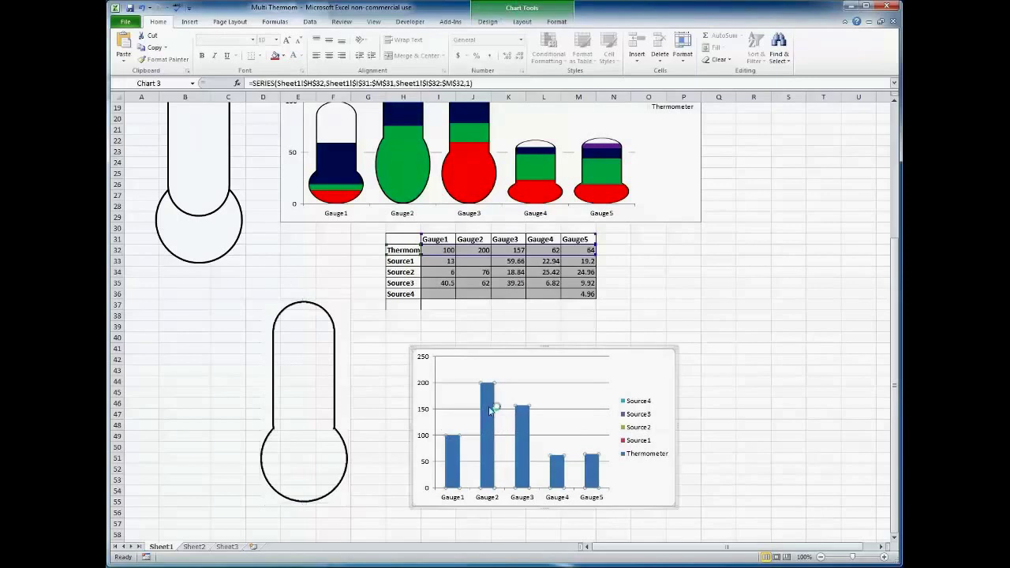
key(ctrl+v)
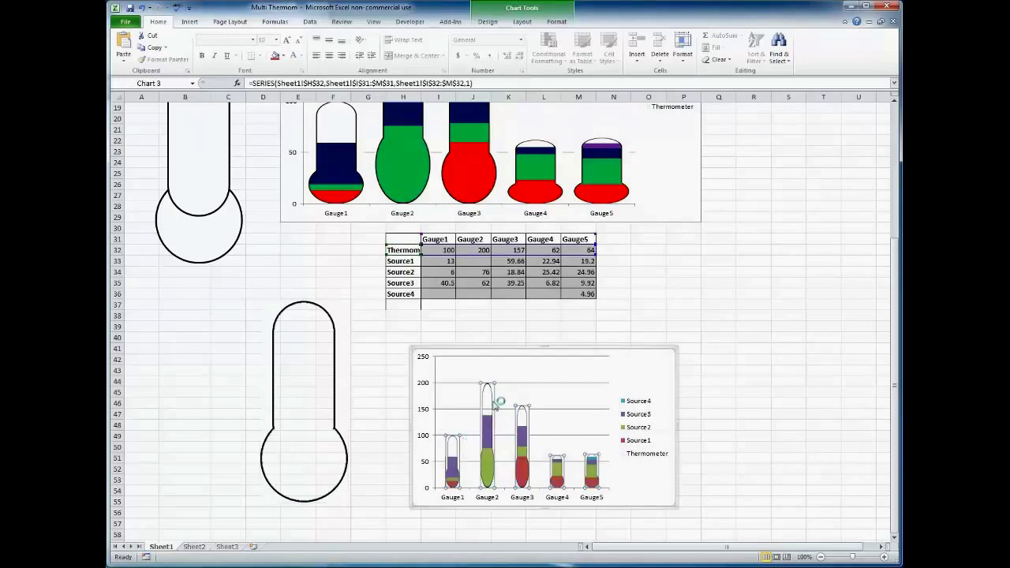
Step: Enlarge the chart and move it down below the data table
drag(676, 347, 813, 253)
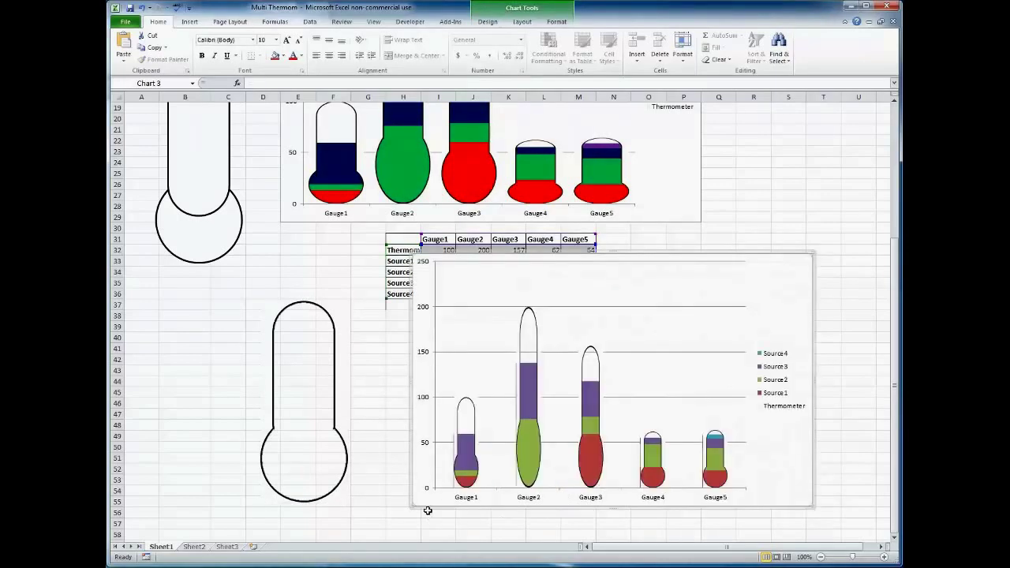
drag(410, 503, 333, 531)
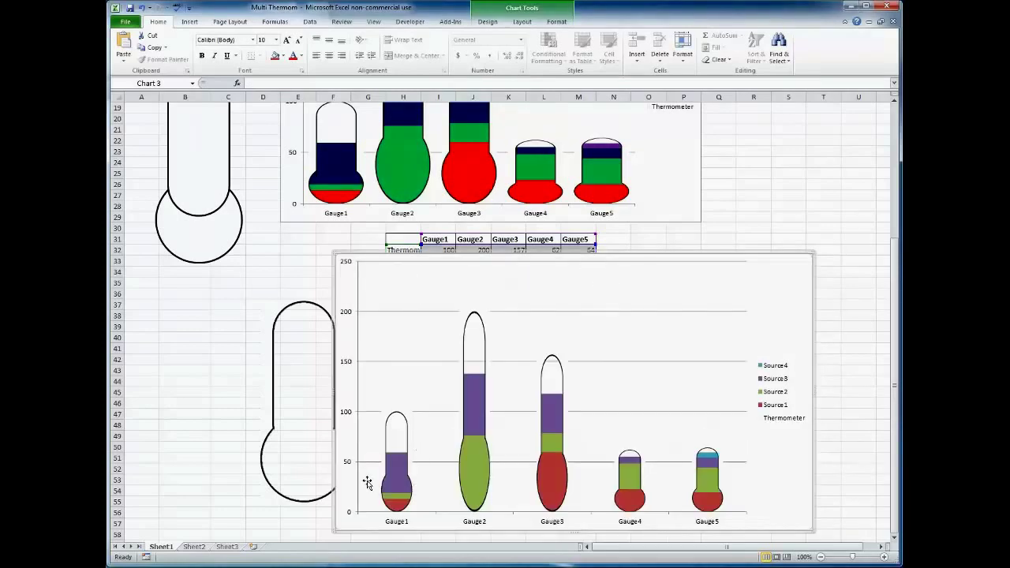
mouse_move(394, 471)
drag(343, 251, 364, 307)
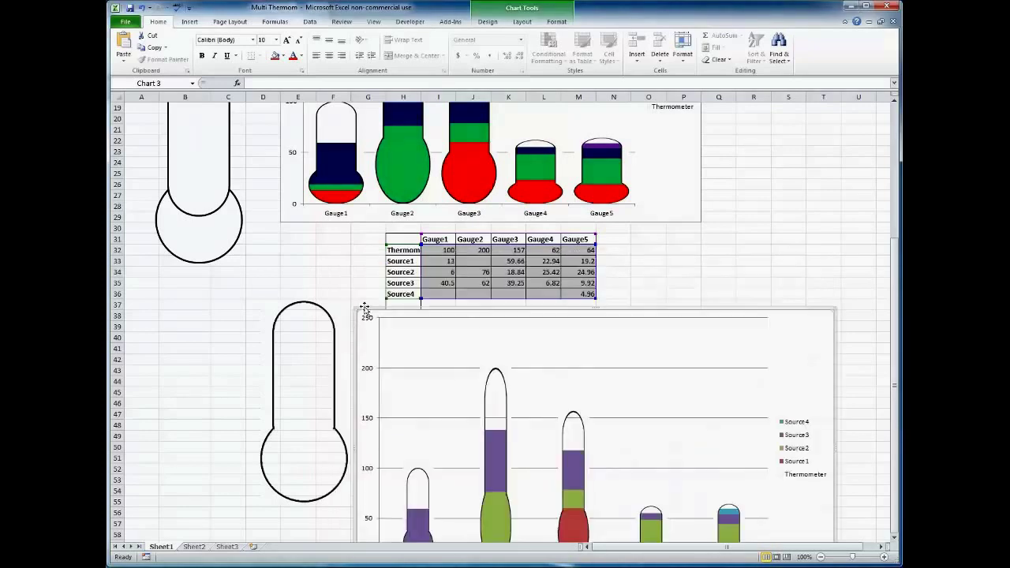
scroll(576, 363, down, 3)
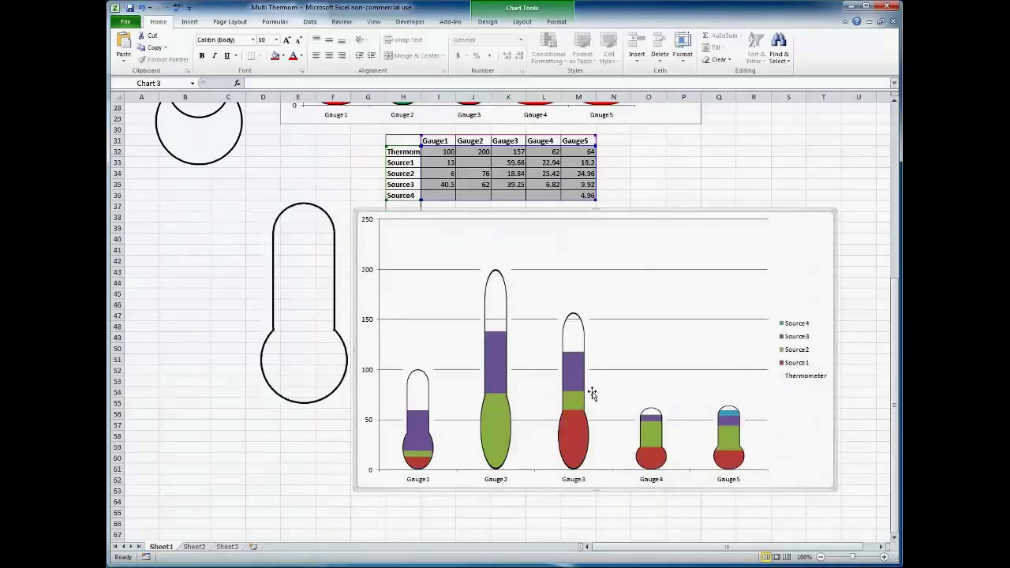
Step: Lower the Thermometer series gap width to about 25% so each thermometer is wider
click(509, 454)
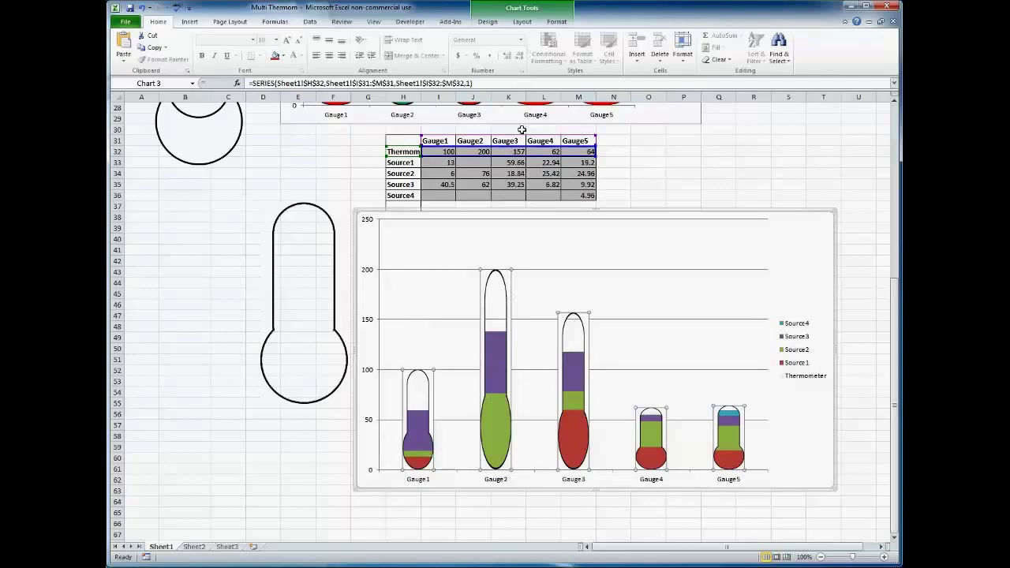
click(559, 24)
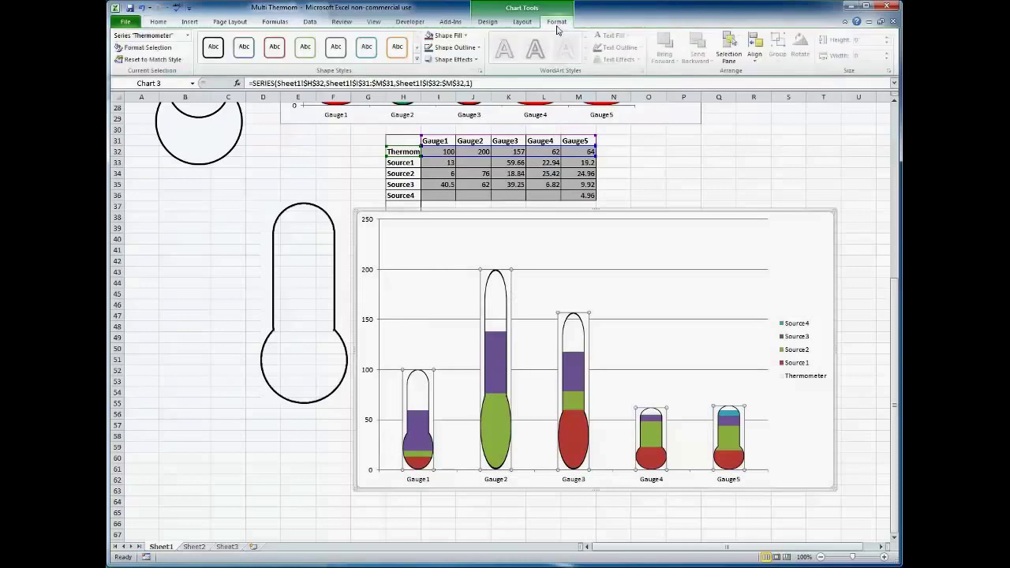
click(143, 47)
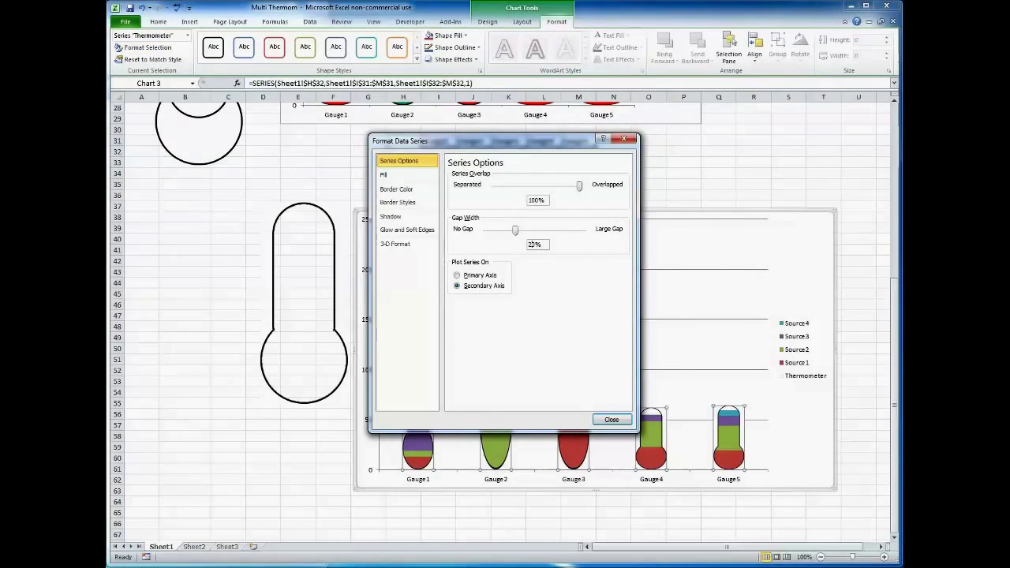
click(611, 419)
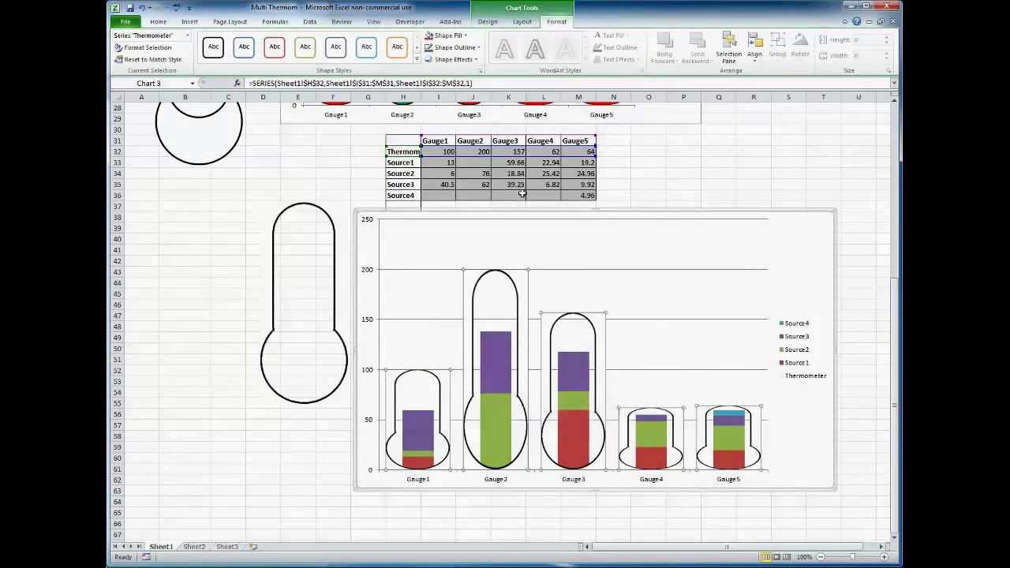
Step: Try selecting individual gauges, then select the Source1 series instead of the Thermometer series
click(489, 348)
click(723, 439)
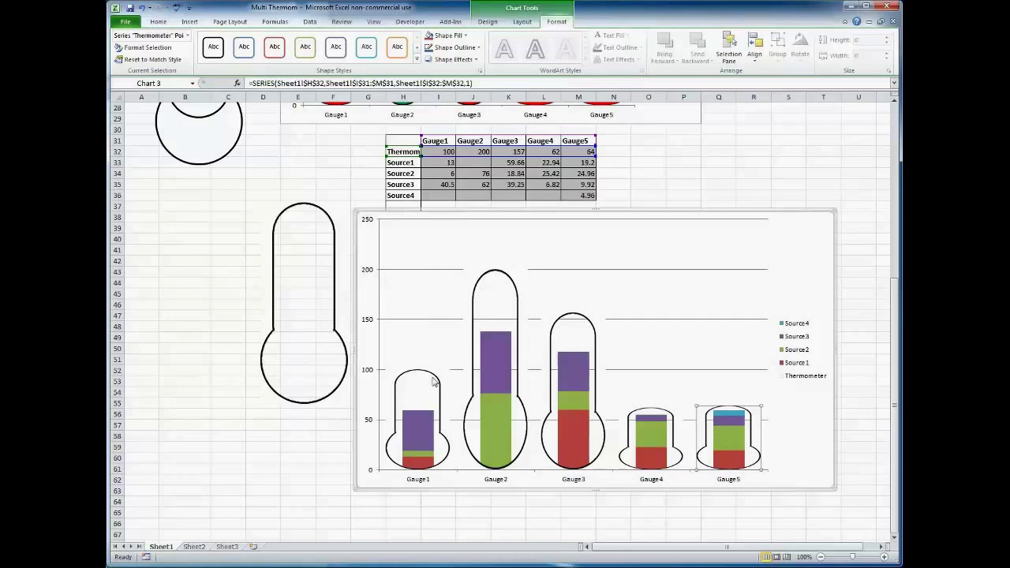
click(426, 431)
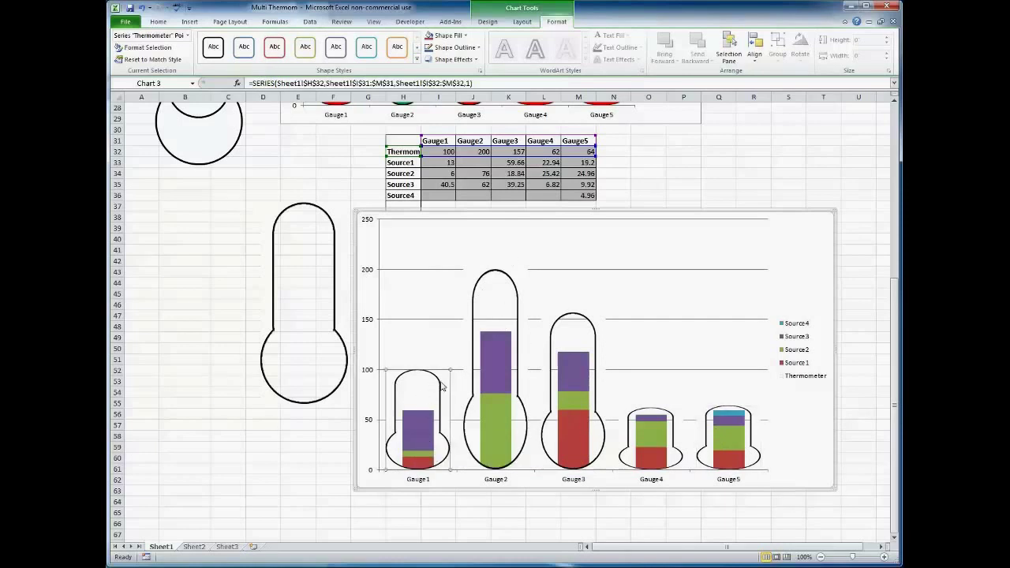
click(228, 474)
click(439, 396)
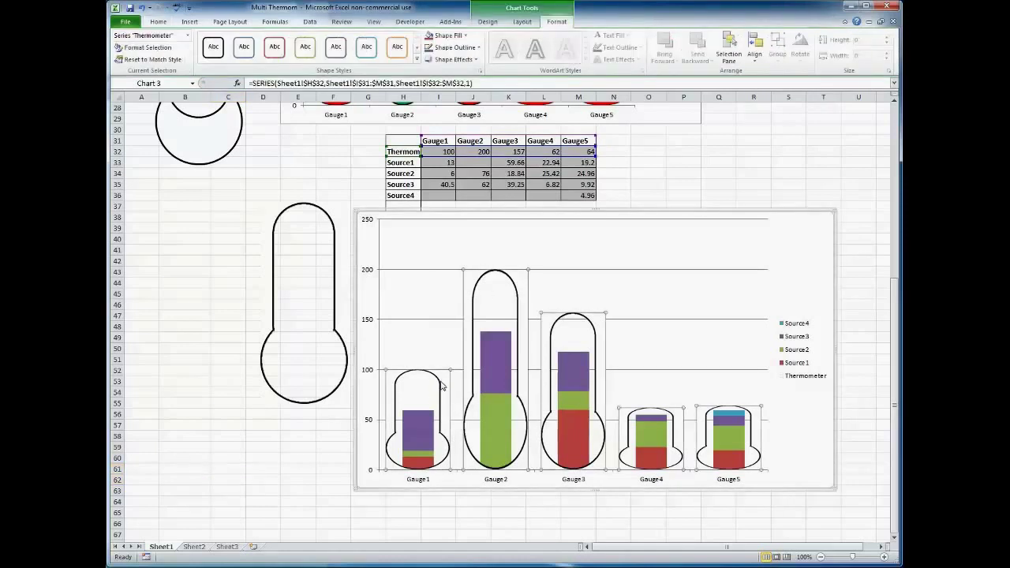
mouse_move(442, 384)
key(Down)
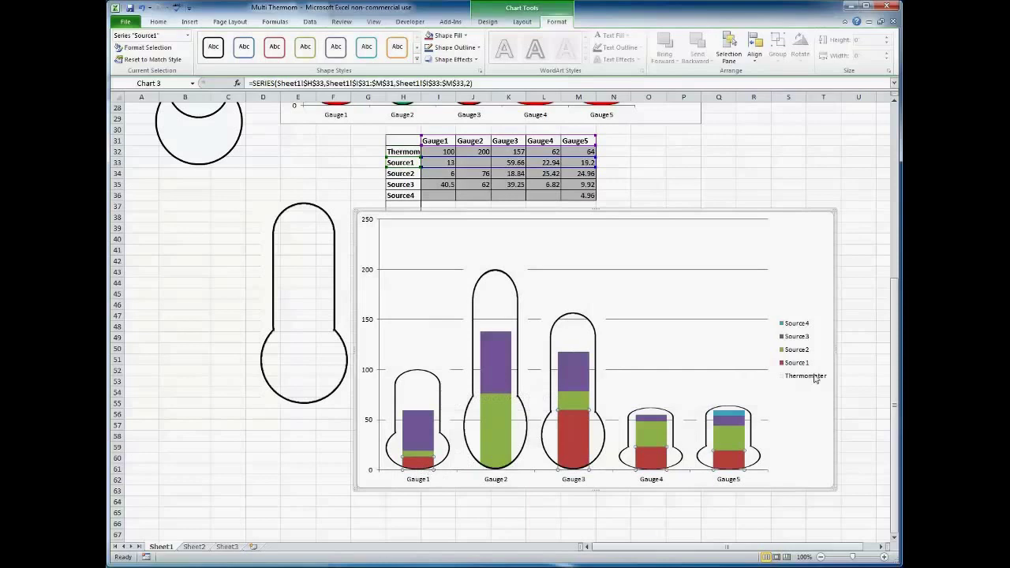
Step: Set the Source1 series gap width to 25% and deselect the chart
click(486, 22)
click(556, 21)
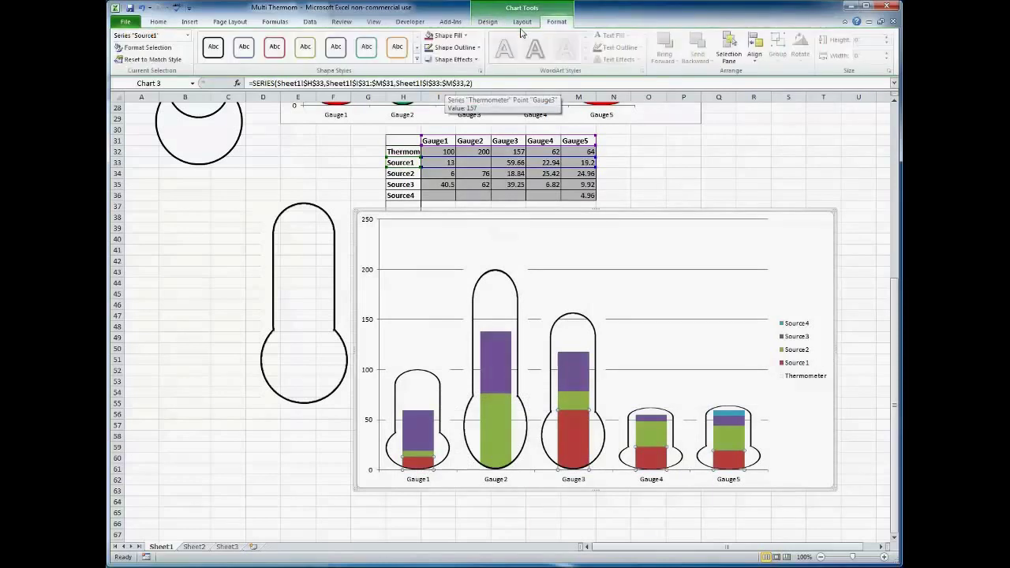
click(157, 52)
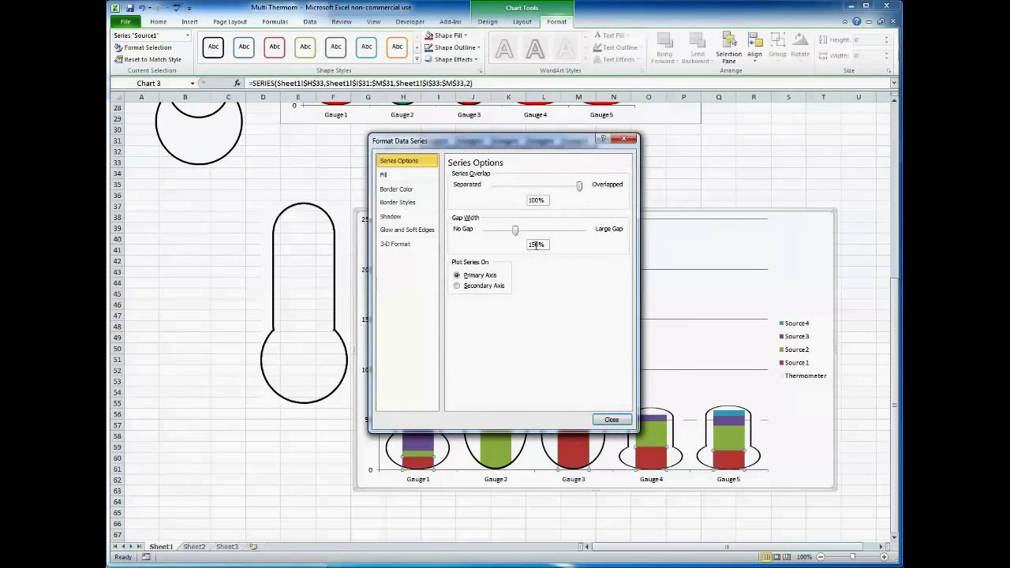
text(25)
click(609, 419)
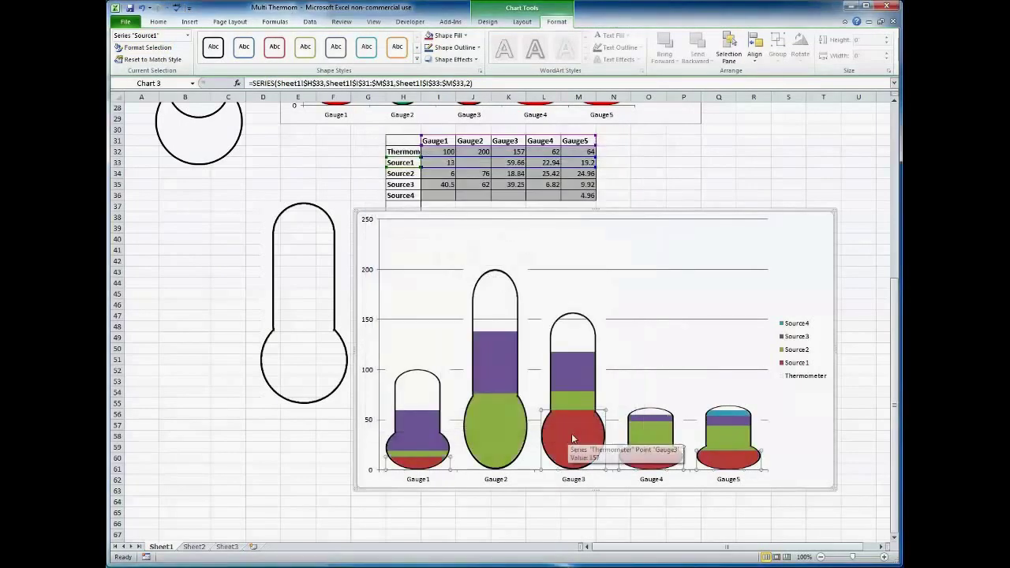
click(262, 468)
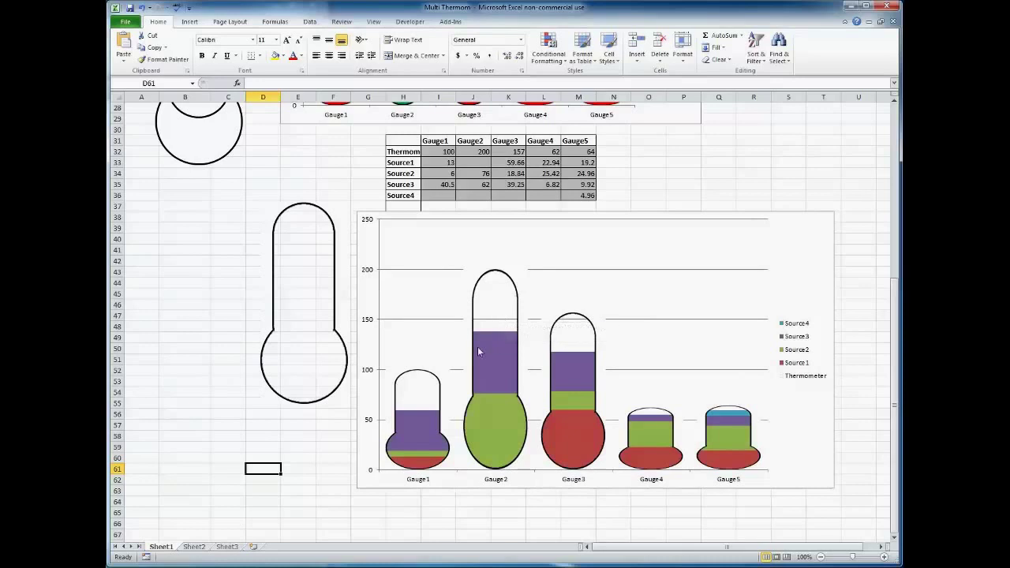
click(664, 182)
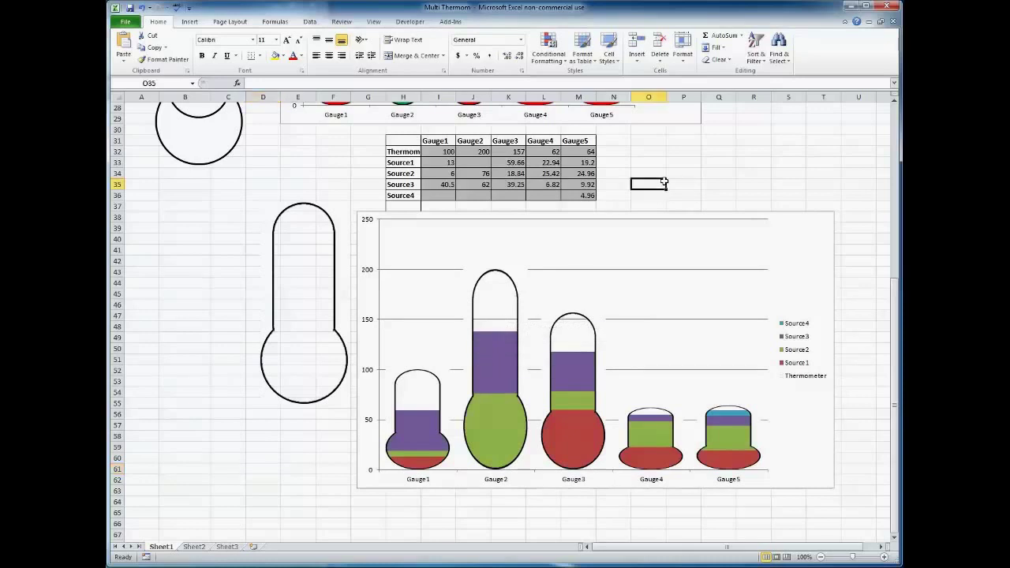